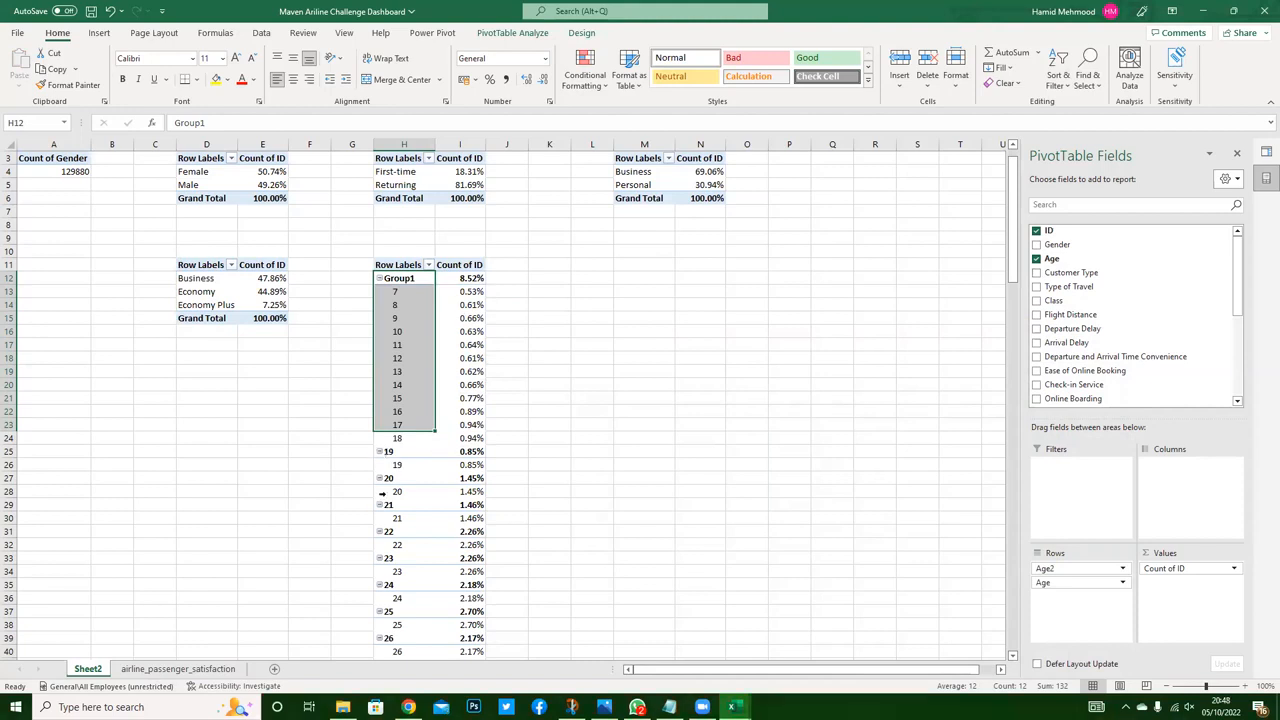
# Step: Group ages 19 to 35 in the Age pivot table's row labels
pyautogui.click(387, 451)
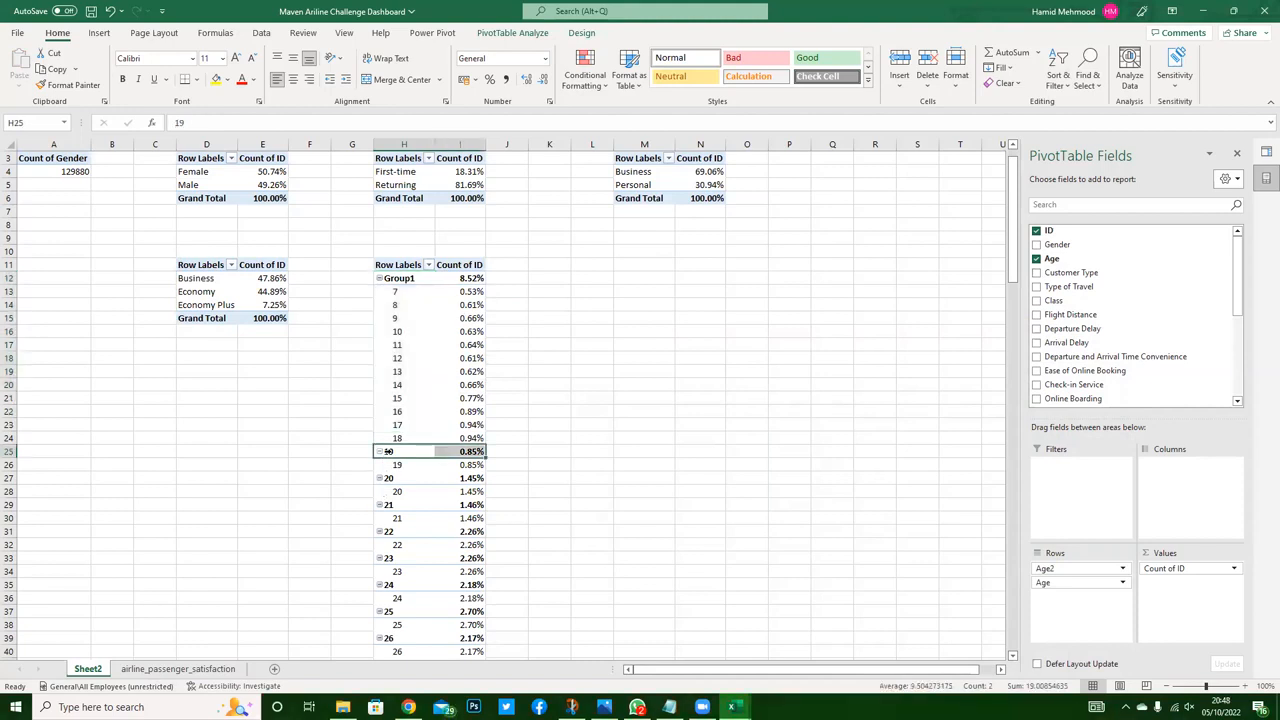
pyautogui.click(390, 451)
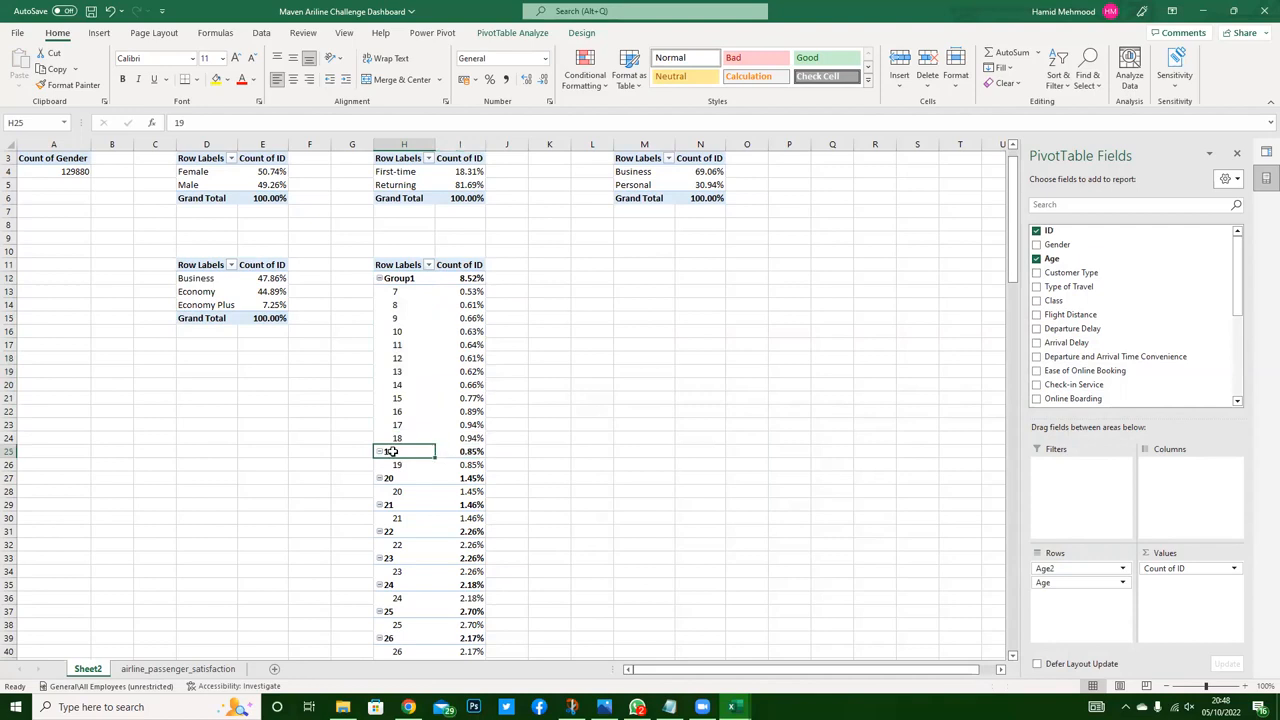
pyautogui.hotkey('shift', 'Down')
pyautogui.hotkey('shift', 'Down')
pyautogui.hotkey('shift', 'Down')
pyautogui.hotkey('shift', 'Down')
pyautogui.hotkey('shift', 'Down')
pyautogui.hotkey('shift', 'Down')
pyautogui.hotkey('shift', 'Down')
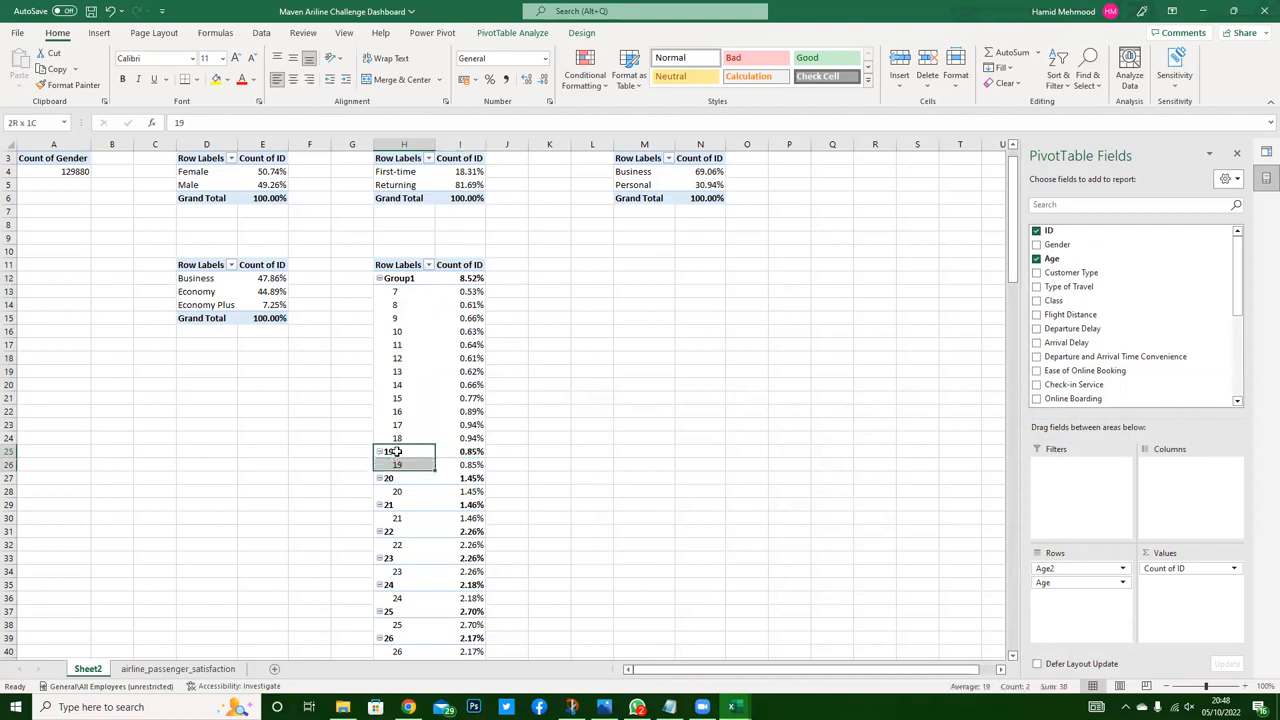
pyautogui.hotkey('shift', 'Down')
pyautogui.hotkey('shift', 'Down')
pyautogui.hotkey('shift', 'Down')
pyautogui.hotkey('shift', 'Down')
pyautogui.hotkey('shift', 'Down')
pyautogui.hotkey('shift', 'Down')
pyautogui.hotkey('shift', 'Down')
pyautogui.hotkey('shift', 'Down')
pyautogui.hotkey('shift', 'Down')
pyautogui.hotkey('shift', 'Down')
pyautogui.hotkey('shift', 'Down')
pyautogui.hotkey('shift', 'Down')
pyautogui.hotkey('shift', 'Down')
pyautogui.hotkey('shift', 'Down')
pyautogui.hotkey('shift', 'Down')
pyautogui.hotkey('shift', 'Down')
pyautogui.hotkey('shift', 'Down')
pyautogui.hotkey('shift', 'Down')
pyautogui.hotkey('shift', 'Down')
pyautogui.hotkey('shift', 'Down')
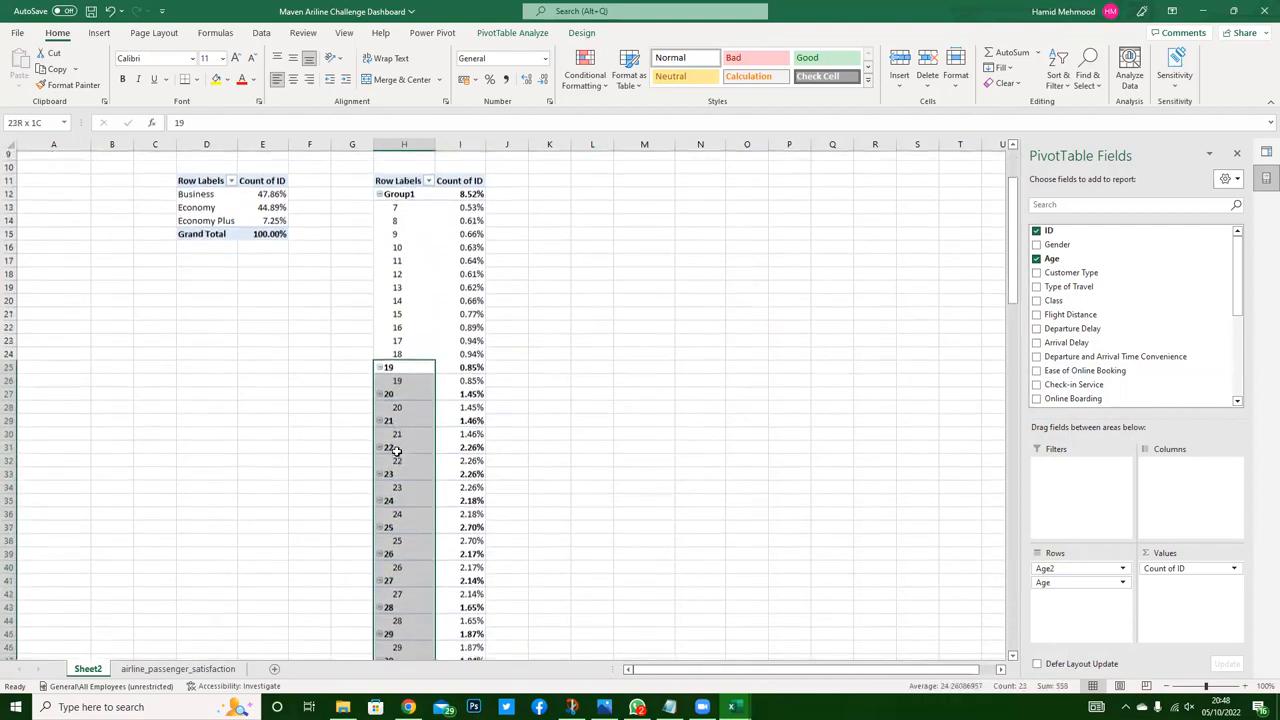
pyautogui.hotkey('shift', 'Up')
pyautogui.hotkey('shift', 'Up')
pyautogui.hotkey('shift', 'Up')
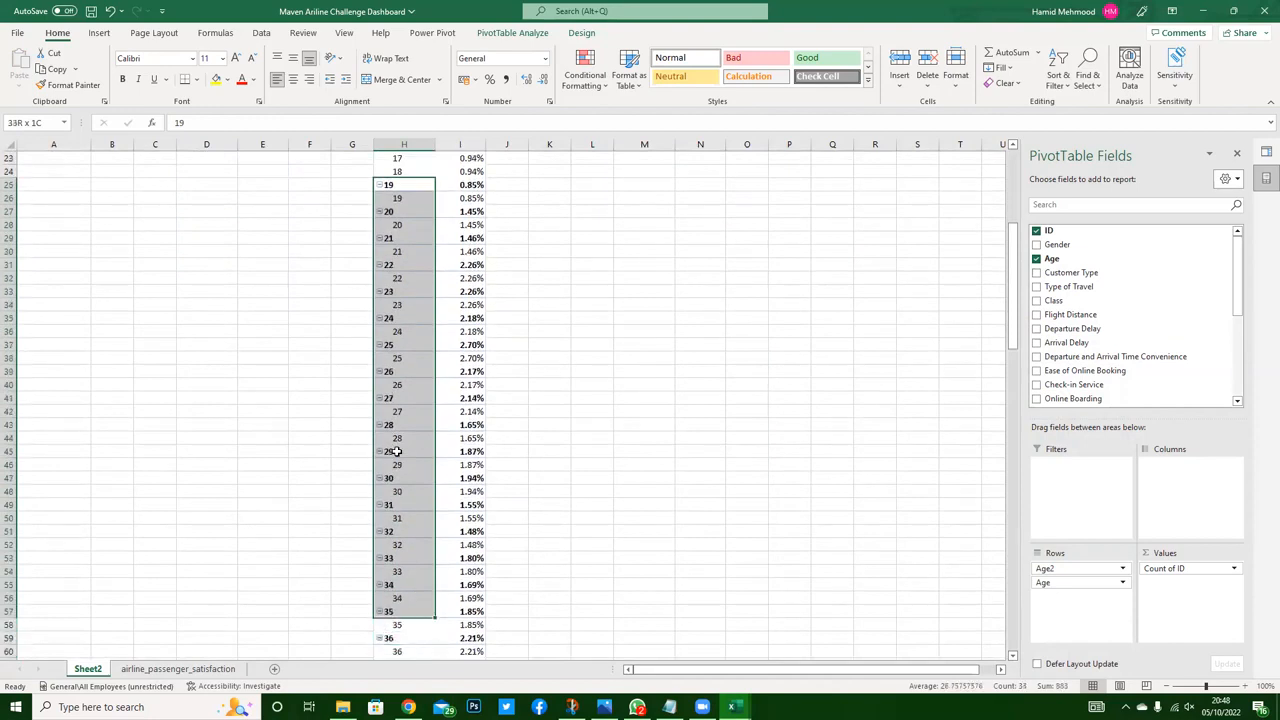
pyautogui.rightClick(384, 292)
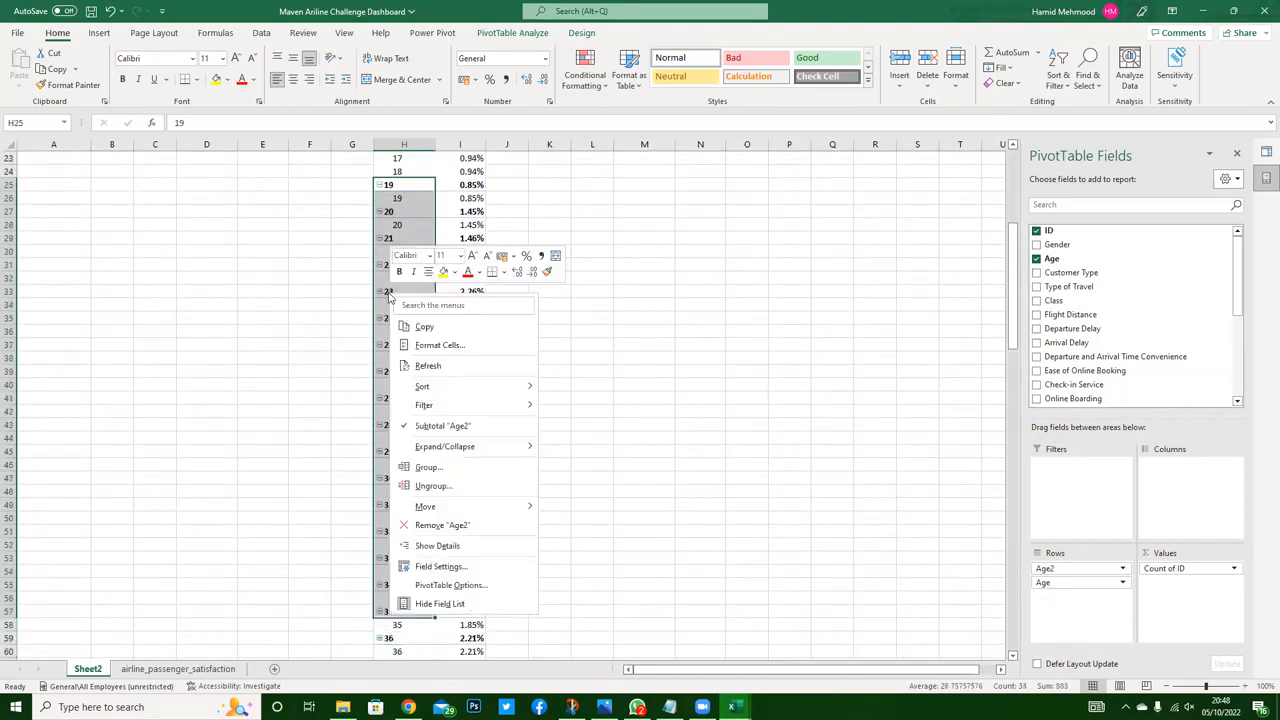
pyautogui.click(455, 468)
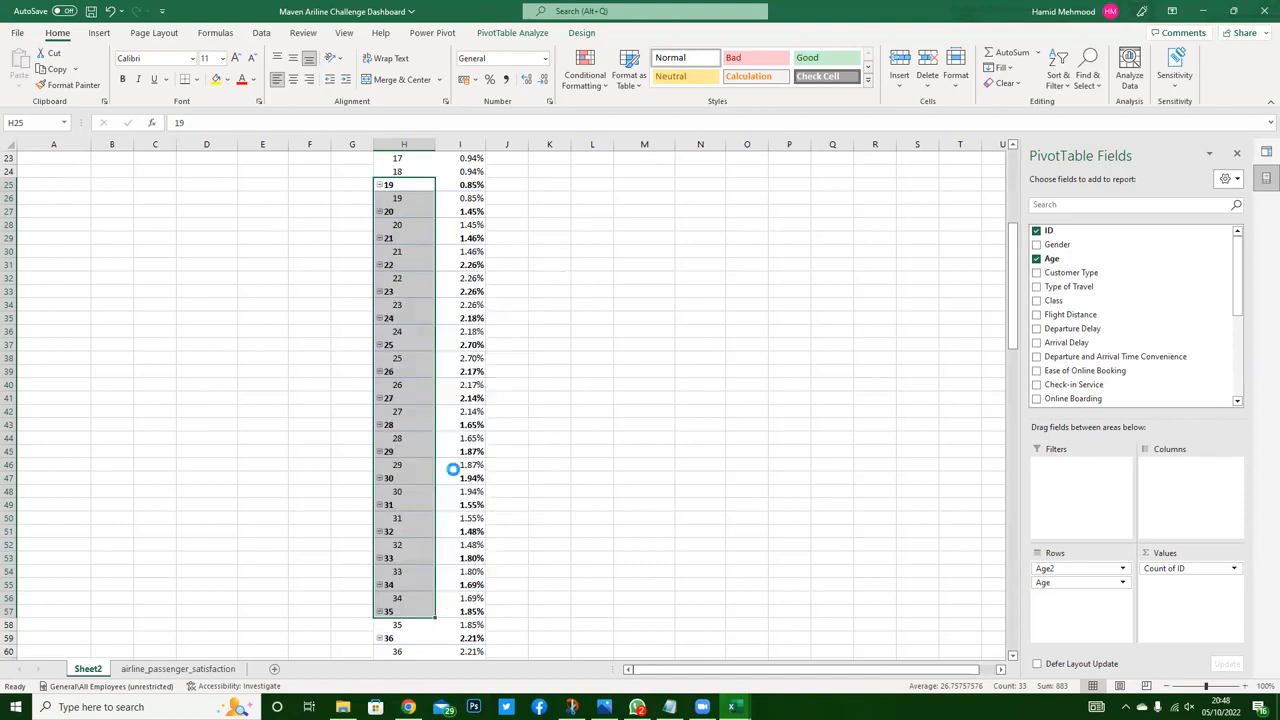
# Step: Group ages 36 to 59 in the Age pivot table's row labels
pyautogui.click(386, 425)
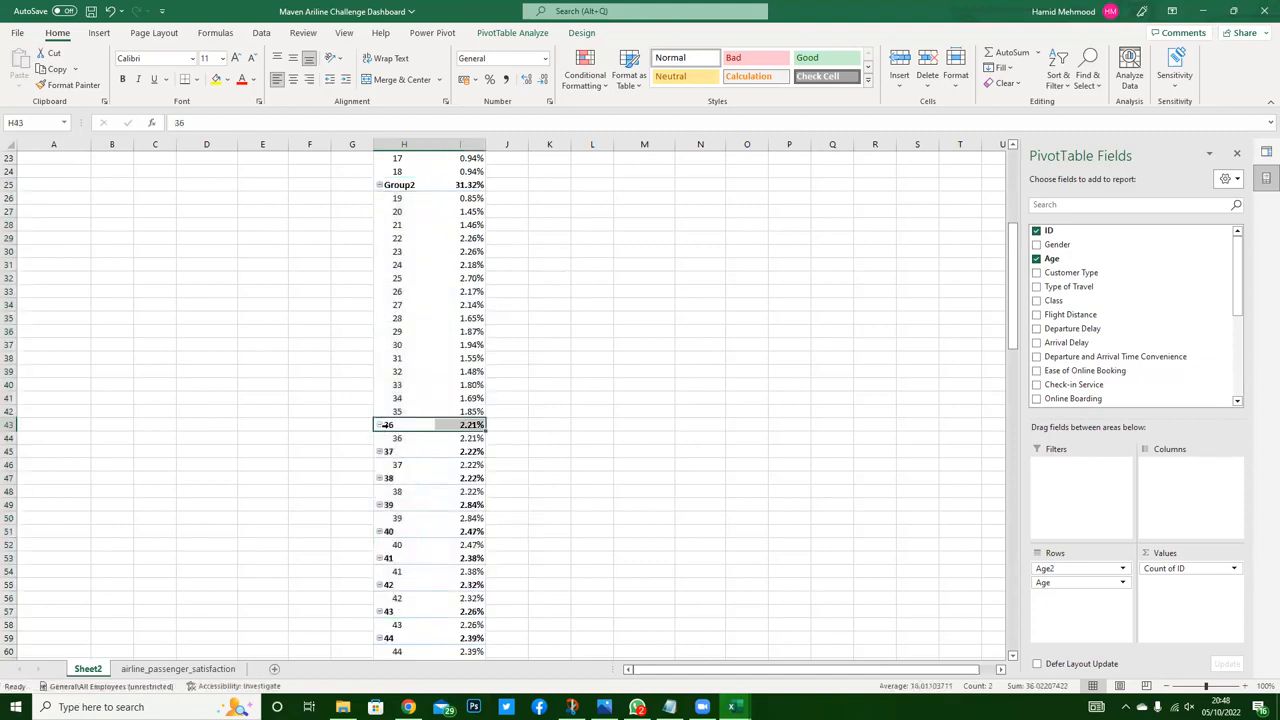
pyautogui.moveTo(387, 438); pyautogui.dragTo(387, 465)
pyautogui.click(387, 465)
pyautogui.click(386, 452)
pyautogui.click(386, 425)
pyautogui.hotkey('shift', 'Down')
pyautogui.hotkey('shift', 'Down')
pyautogui.hotkey('shift', 'Down')
pyautogui.hotkey('shift', 'Down')
pyautogui.hotkey('shift', 'Down')
pyautogui.hotkey('shift', 'Down')
pyautogui.hotkey('shift', 'Down')
pyautogui.hotkey('shift', 'Down')
pyautogui.hotkey('shift', 'Down')
pyautogui.hotkey('shift', 'Down')
pyautogui.hotkey('shift', 'Down')
pyautogui.hotkey('shift', 'Down')
pyautogui.hotkey('shift', 'Down')
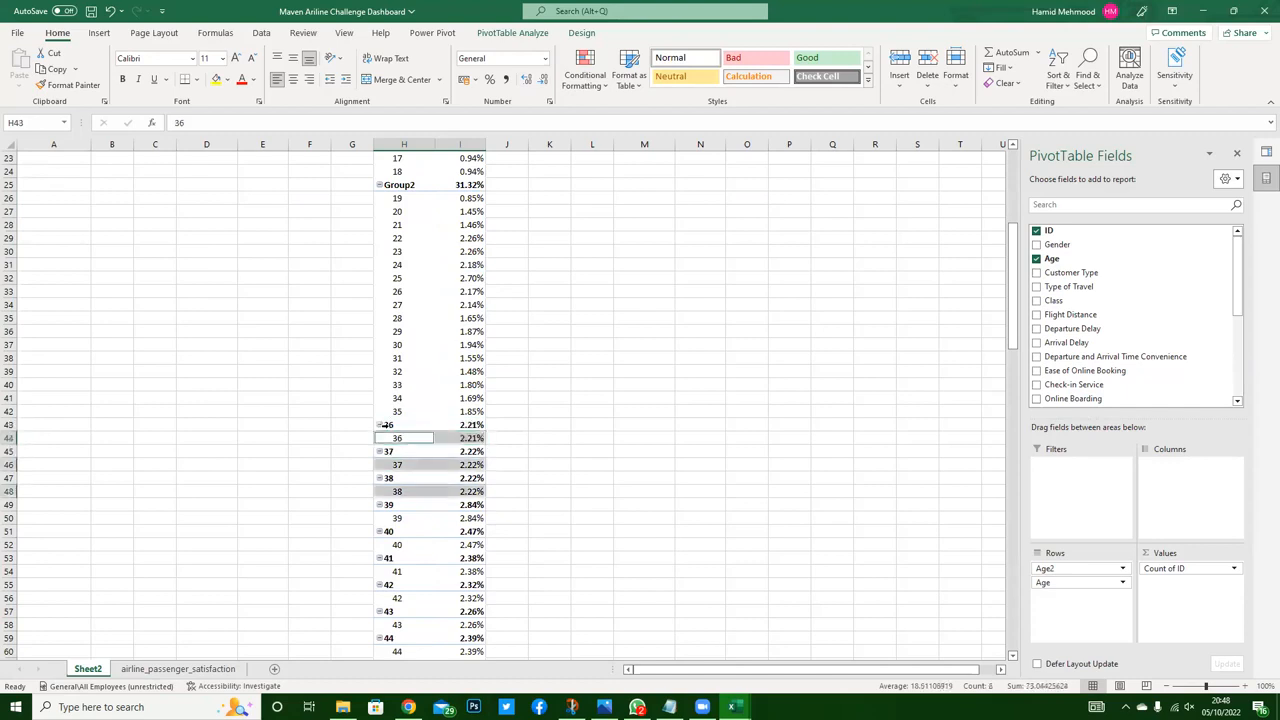
pyautogui.hotkey('shift', 'Down')
pyautogui.hotkey('shift', 'Down')
pyautogui.hotkey('shift', 'Down')
pyautogui.hotkey('shift', 'Down')
pyautogui.hotkey('shift', 'Down')
pyautogui.hotkey('shift', 'Down')
pyautogui.hotkey('shift', 'Down')
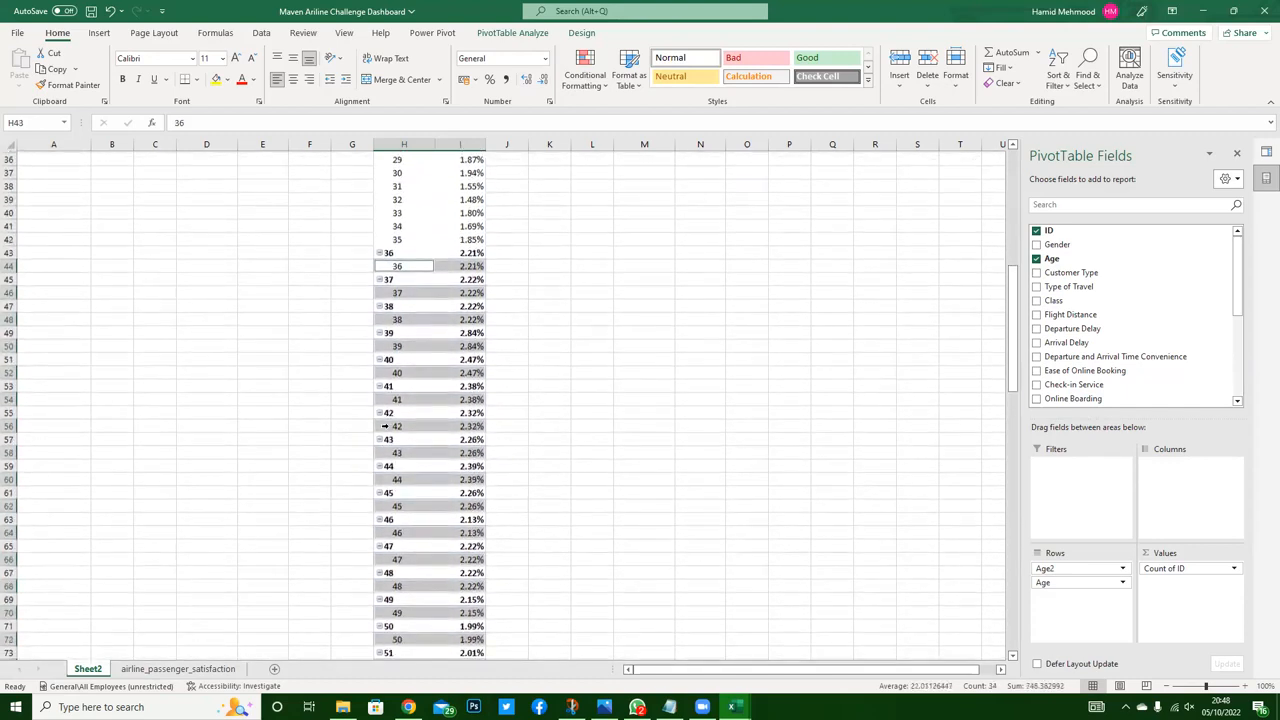
pyautogui.hotkey('shift', 'Down')
pyautogui.hotkey('shift', 'Down')
pyautogui.hotkey('shift', 'Down')
pyautogui.hotkey('shift', 'Down')
pyautogui.hotkey('shift', 'Down')
pyautogui.hotkey('shift', 'Down')
pyautogui.hotkey('shift', 'Up')
pyautogui.hotkey('shift', 'Down')
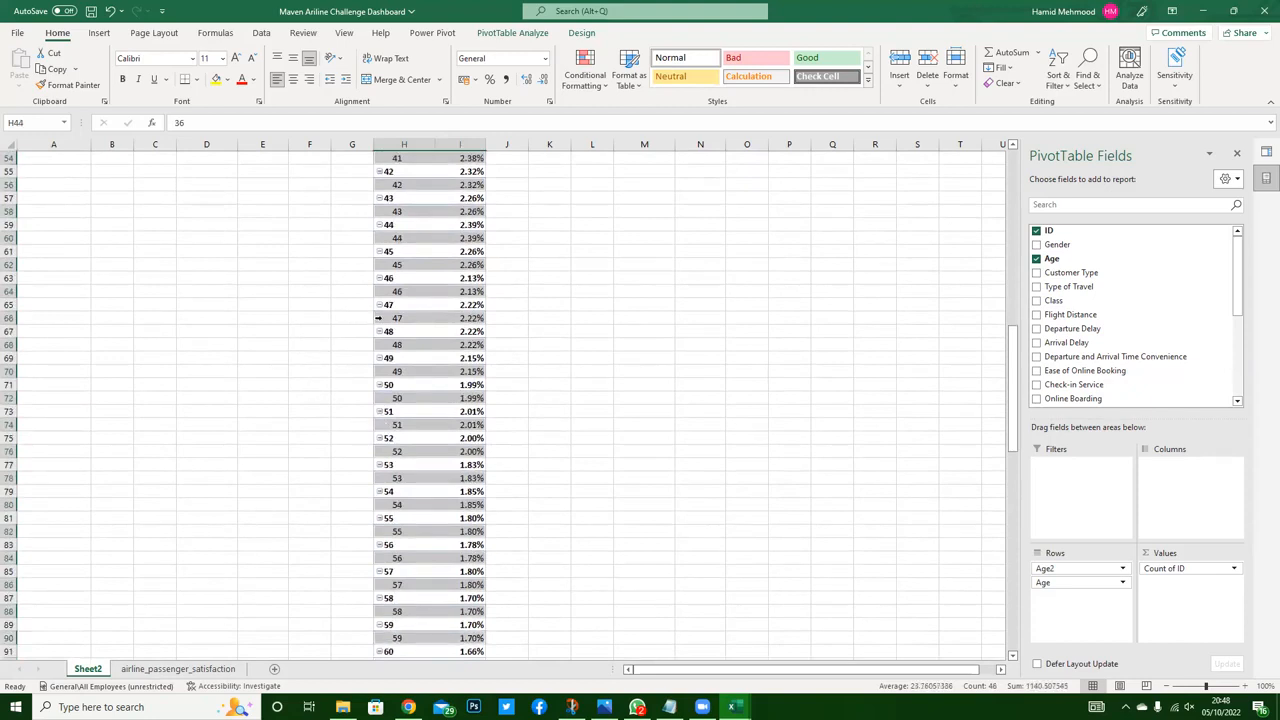
pyautogui.rightClick(378, 317)
pyautogui.click(440, 478)
# Step: Group ages 60 to 85 in the Age pivot table, leaving out the Grand Total row
pyautogui.scroll(-15, 430, 455)
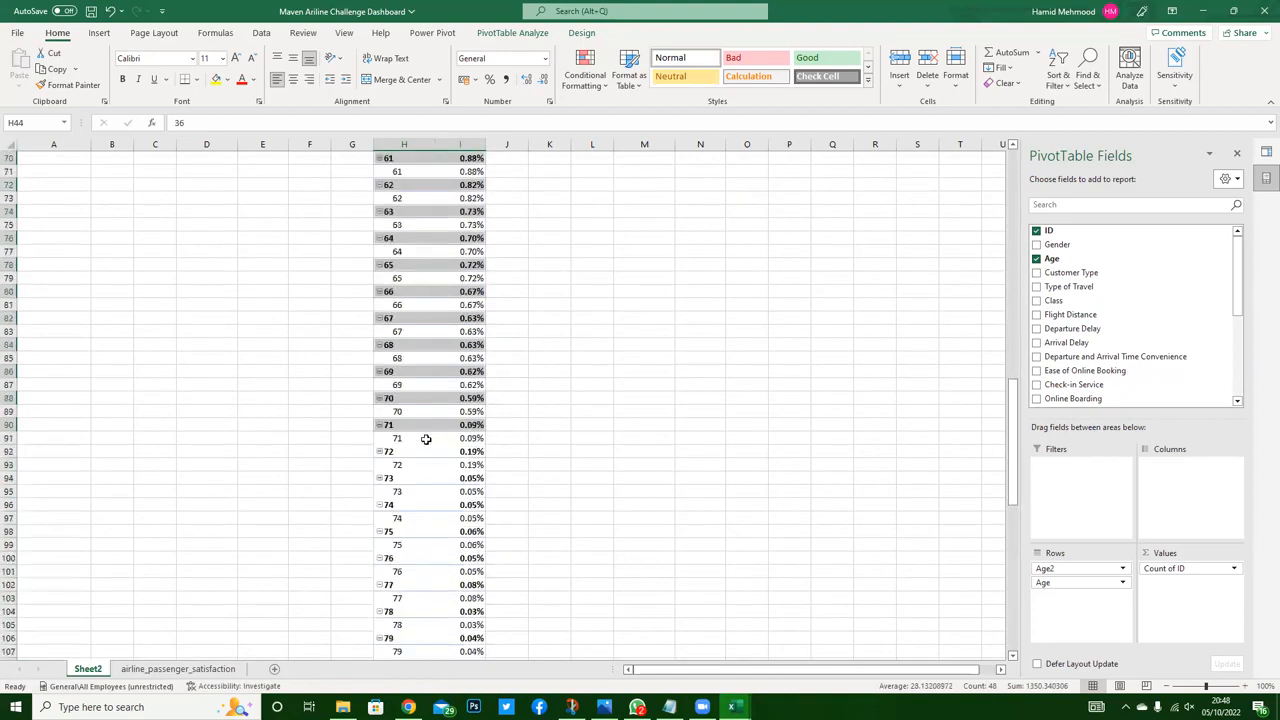
pyautogui.scroll(2, 426, 438)
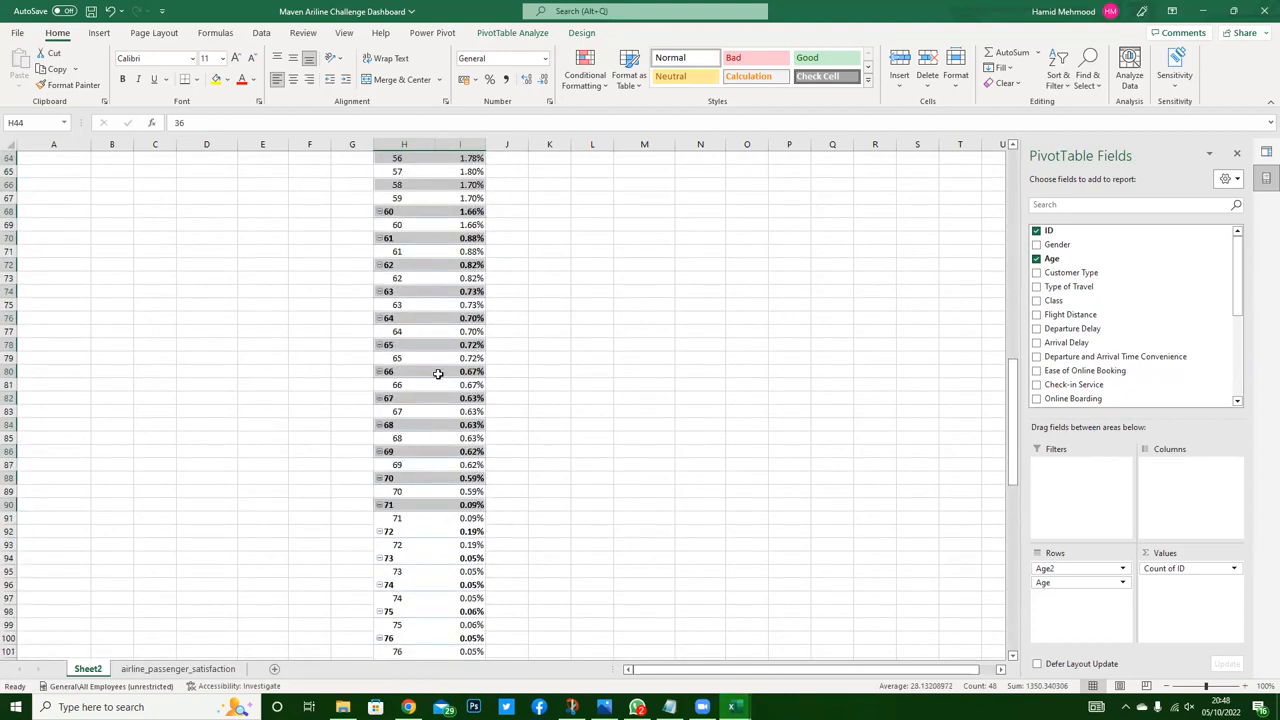
pyautogui.click(388, 211)
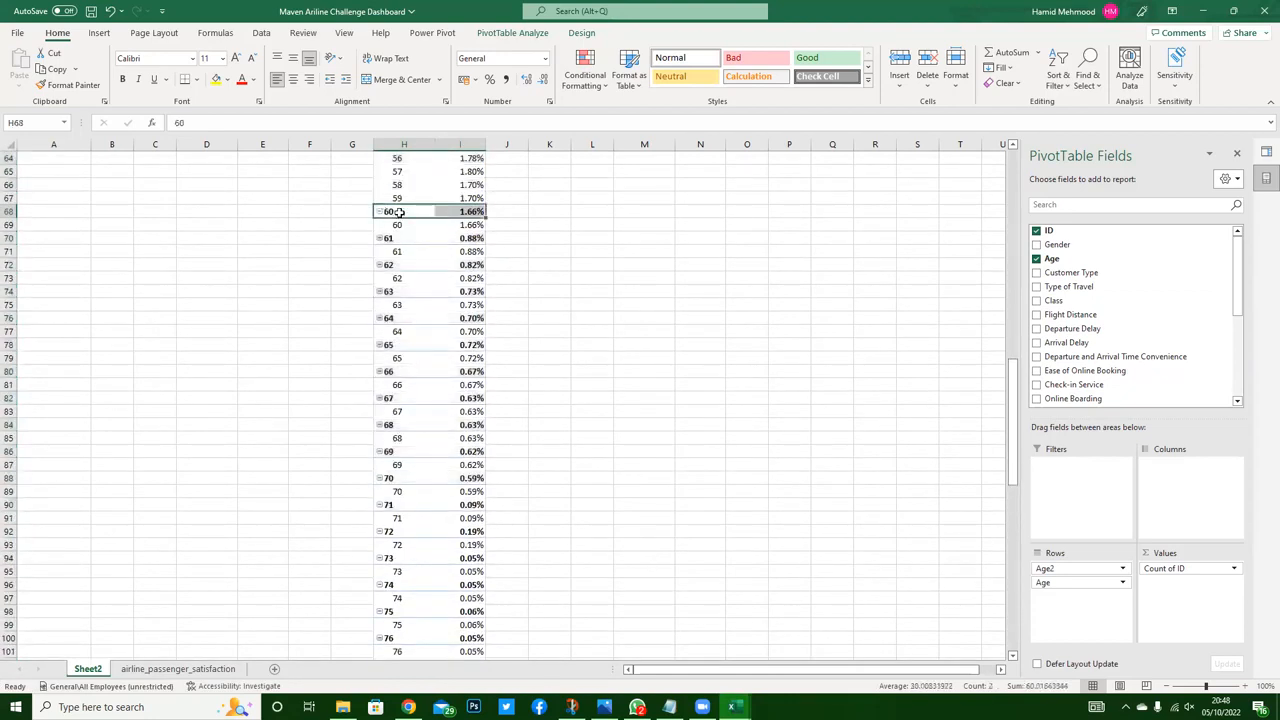
pyautogui.hotkey('ctrl', 'shift', 'Down')
pyautogui.hotkey('shift', 'Up')
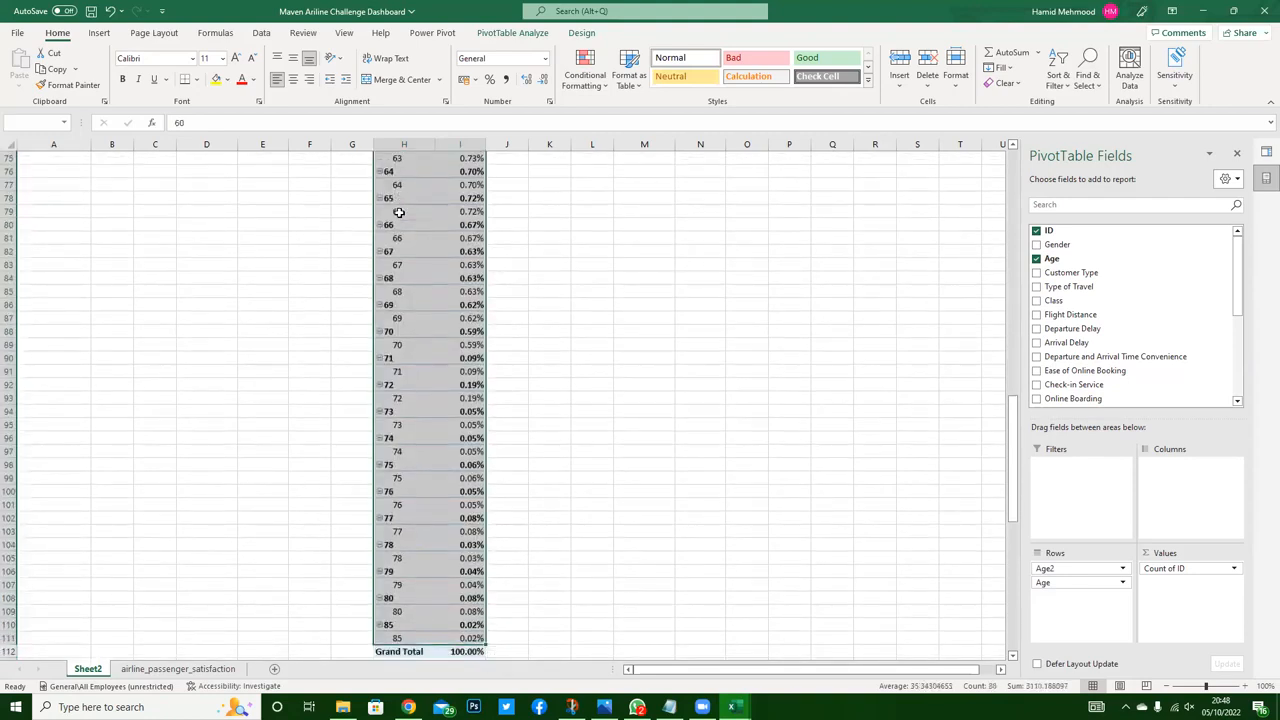
pyautogui.rightClick(391, 253)
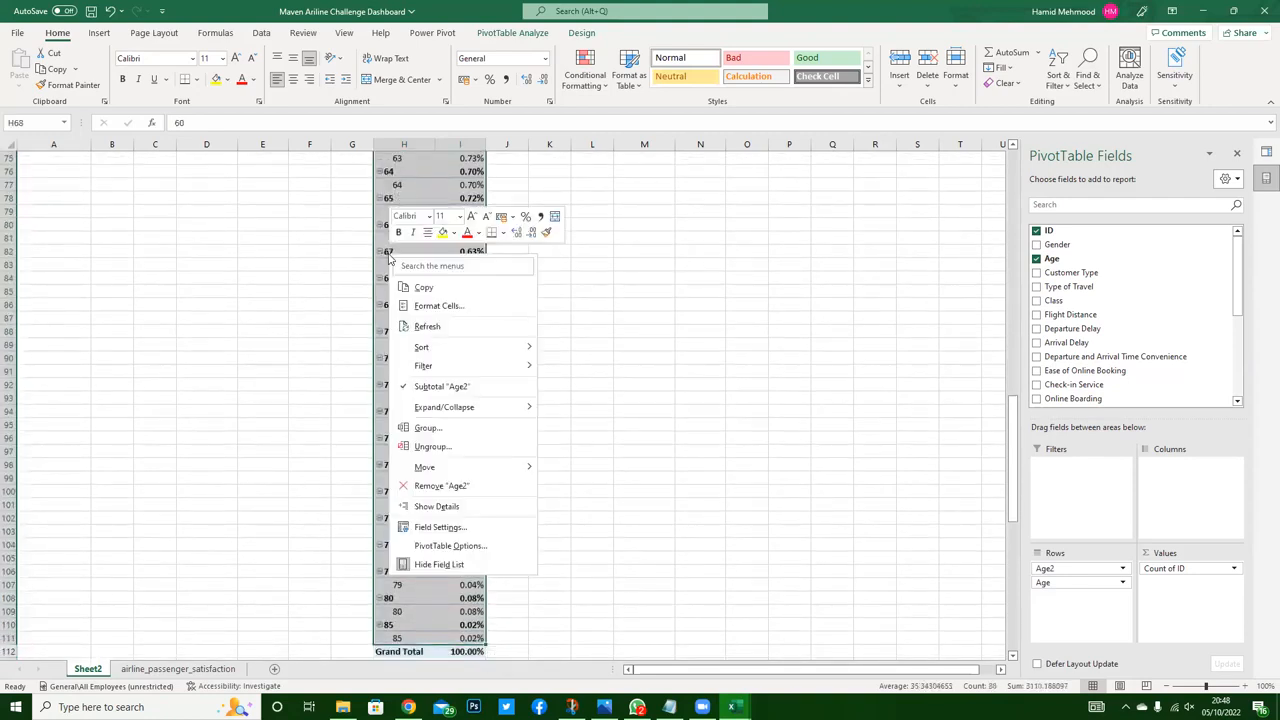
pyautogui.click(426, 427)
# Step: Collapse all four age groups in the Age pivot table to hide the individual ages
pyautogui.scroll(6, 434, 395)
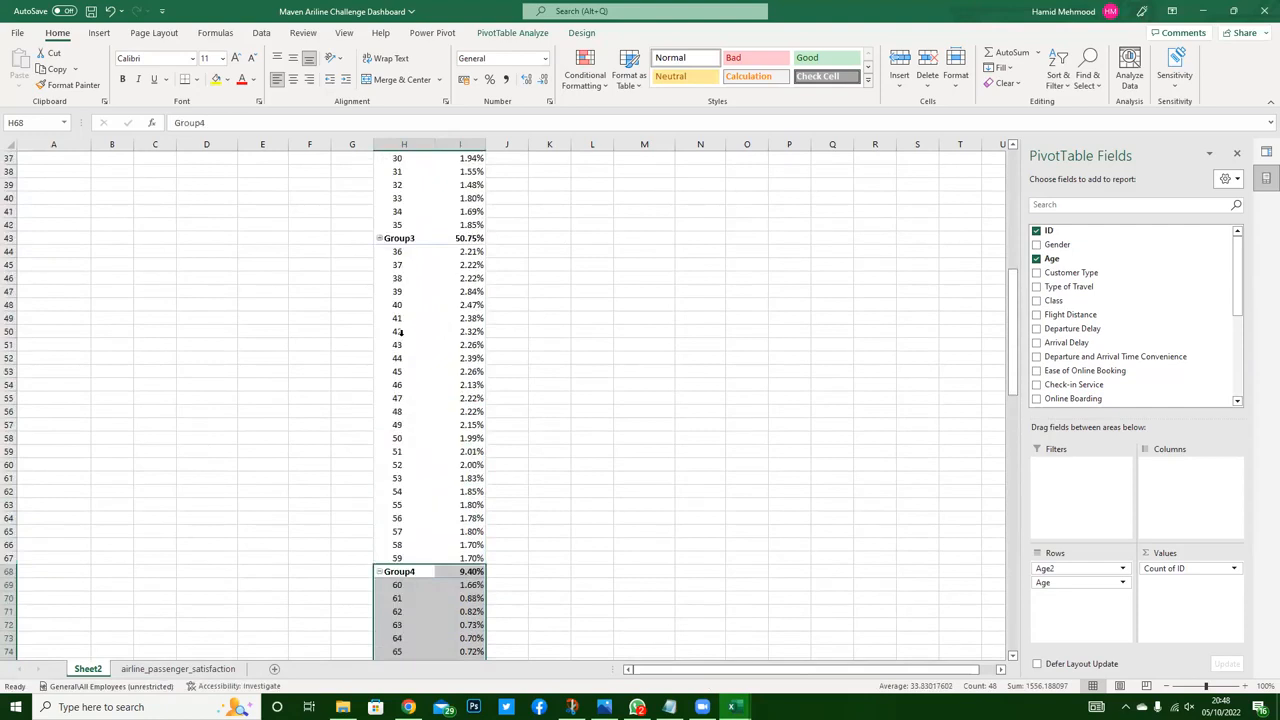
pyautogui.click(379, 238)
pyautogui.click(378, 251)
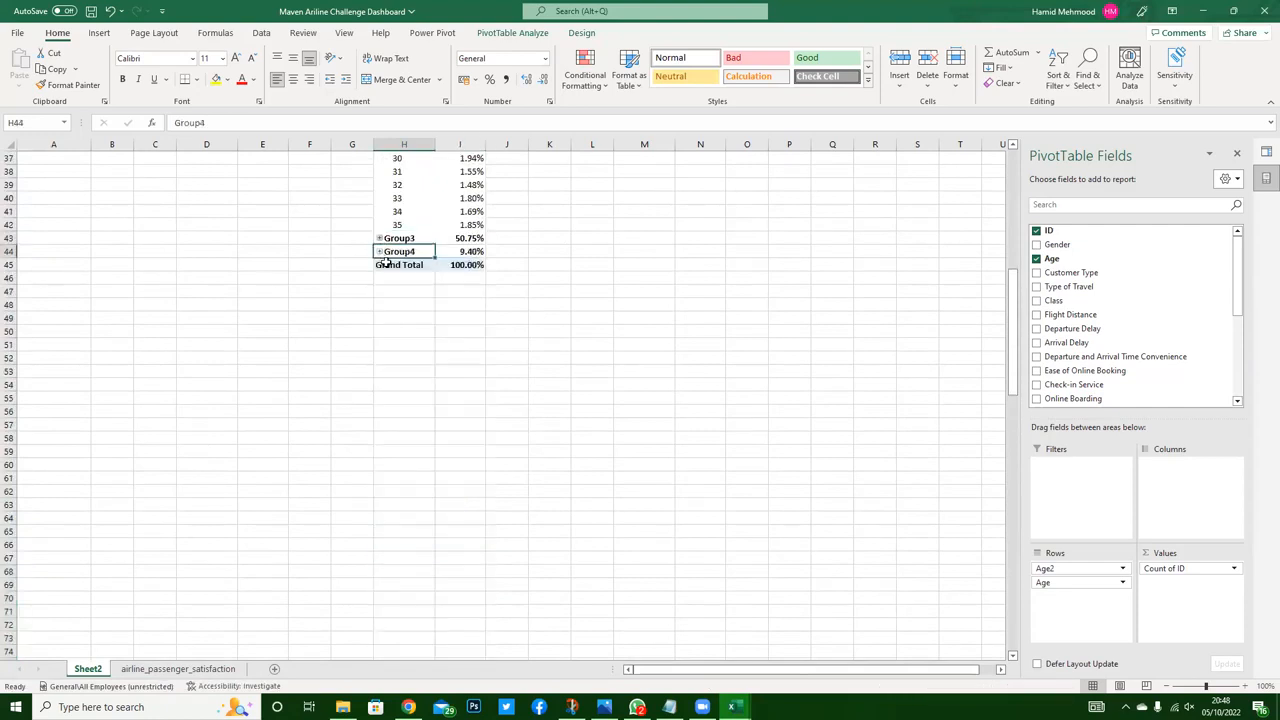
pyautogui.scroll(10, 425, 340)
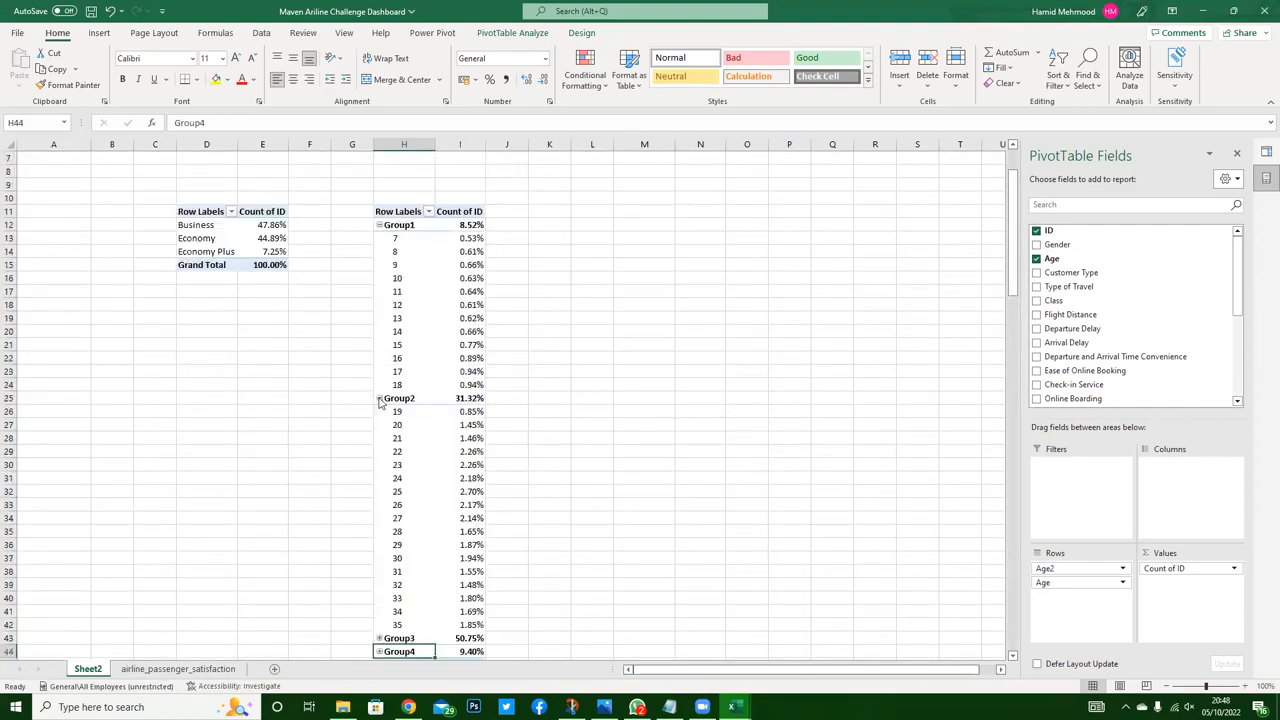
pyautogui.click(379, 398)
pyautogui.click(379, 225)
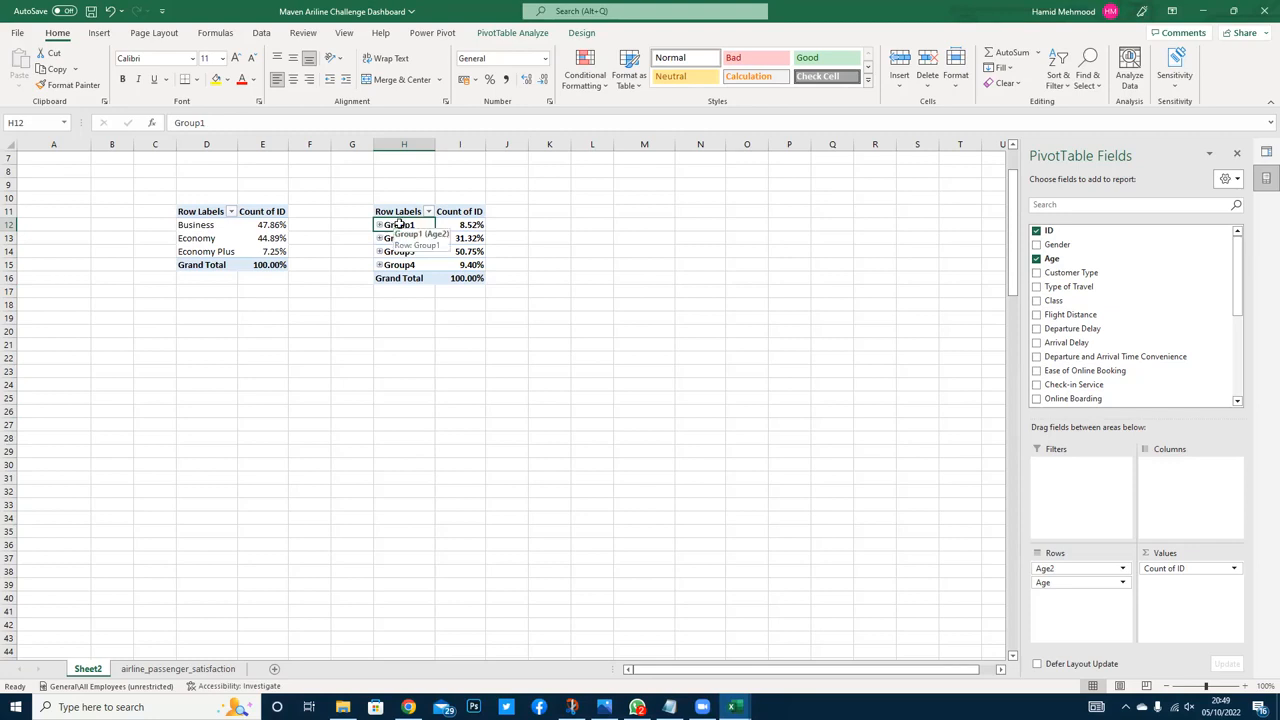
# Step: Rename the first age group as "Under 19" and the second as "19 to 35"
pyautogui.write('Under')
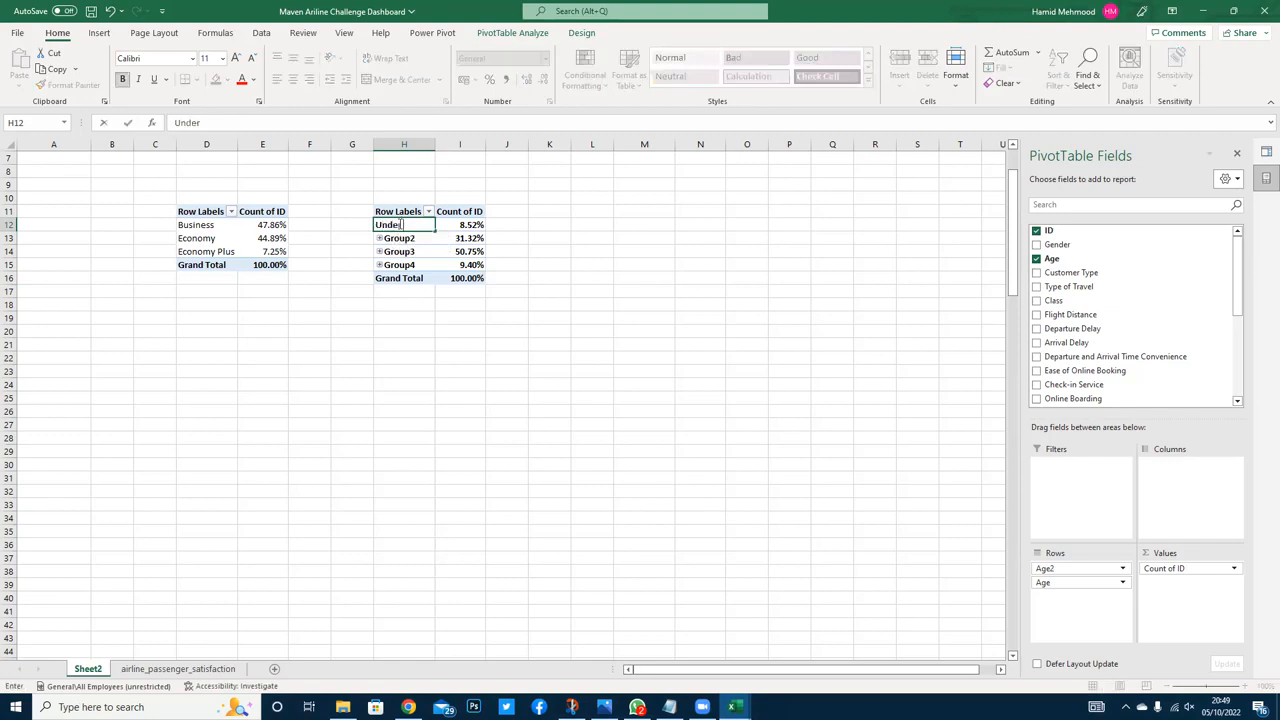
pyautogui.write(' 19')
pyautogui.click(620, 303)
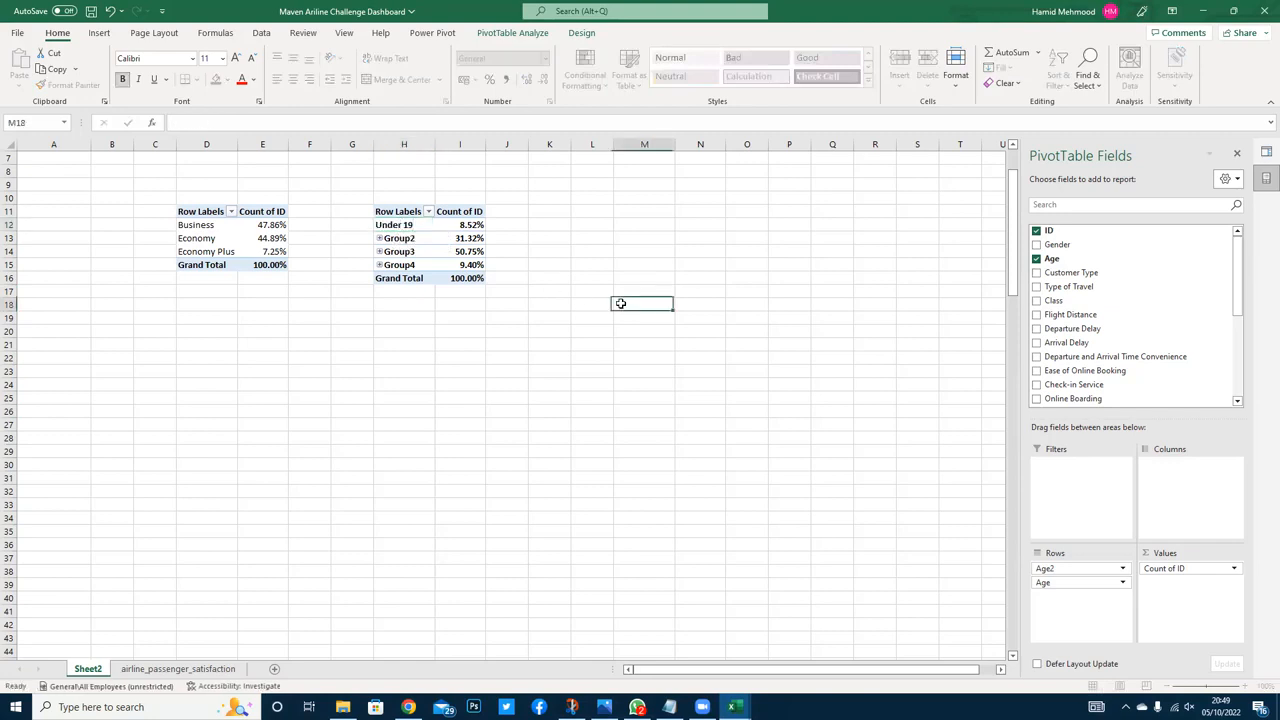
pyautogui.click(406, 239)
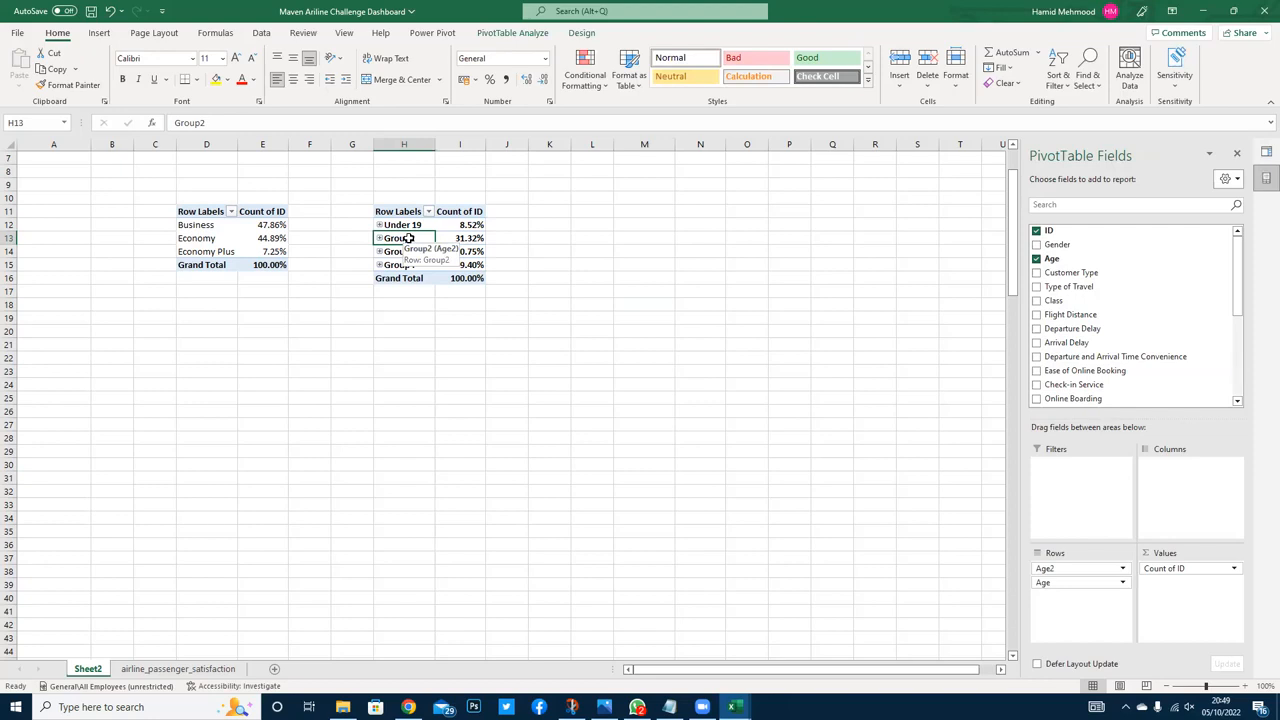
pyautogui.write('19 to ')
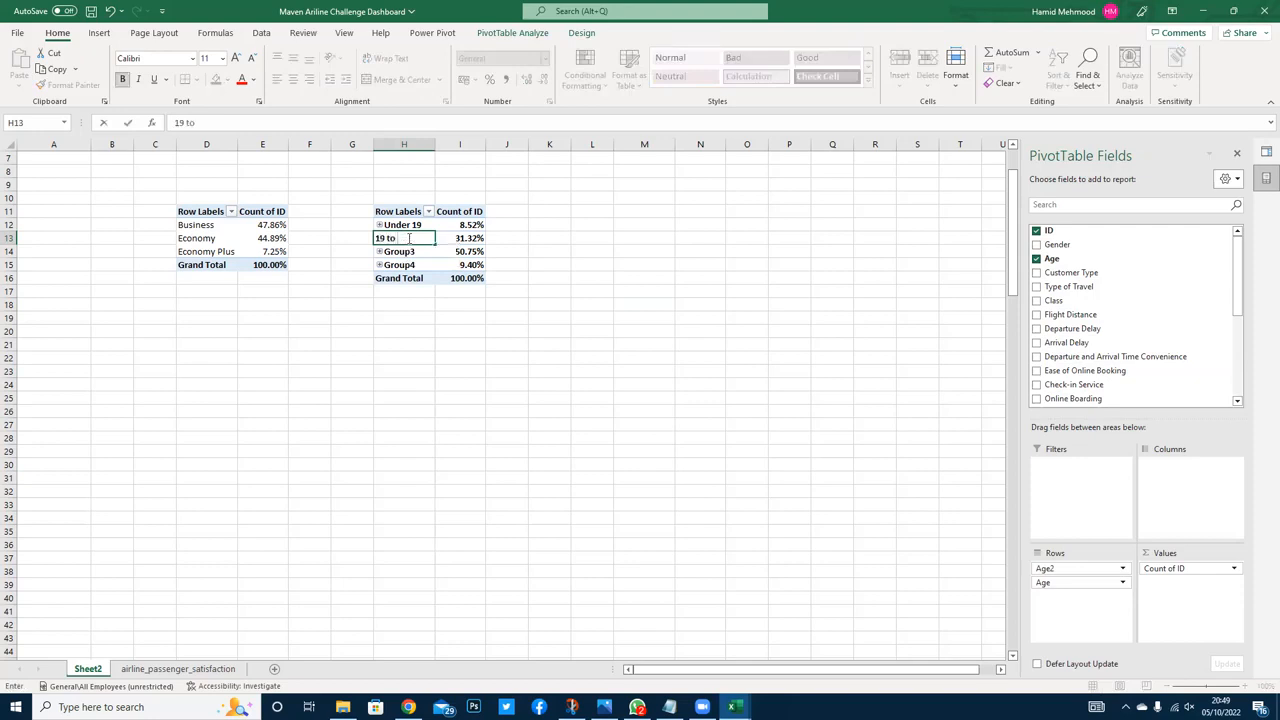
pyautogui.write('35')
pyautogui.press('Return')
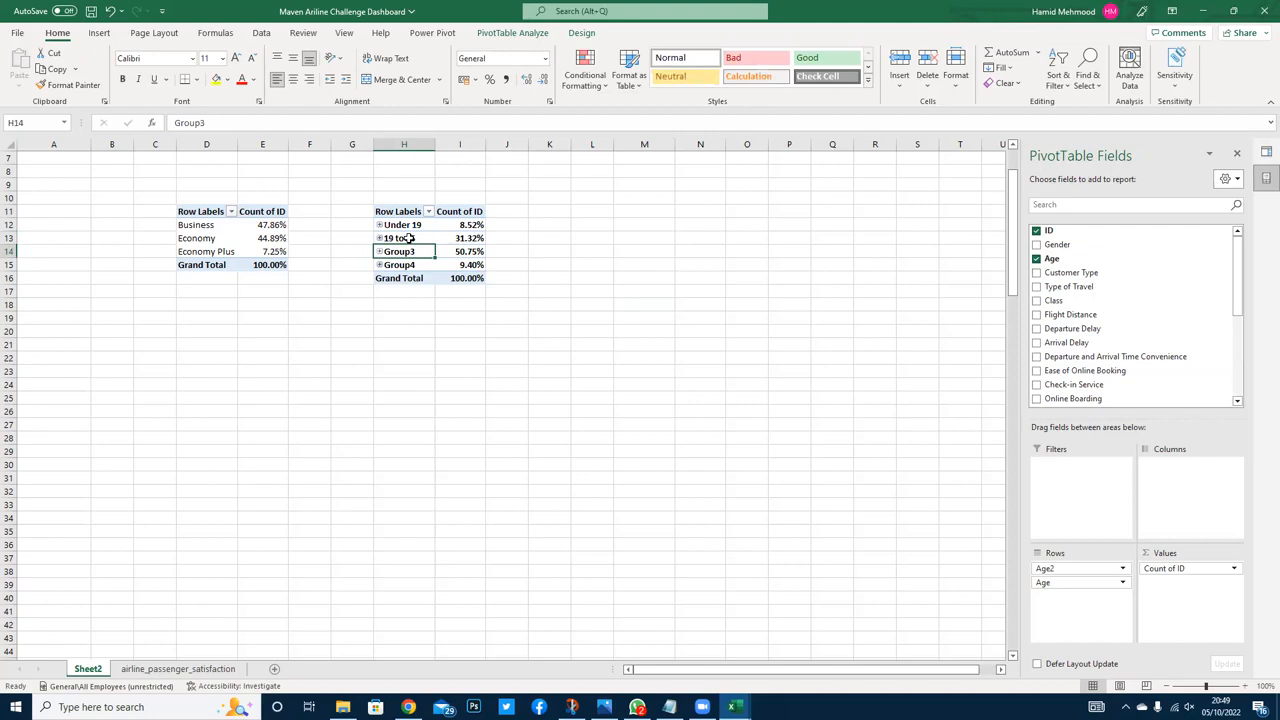
pyautogui.write('36')
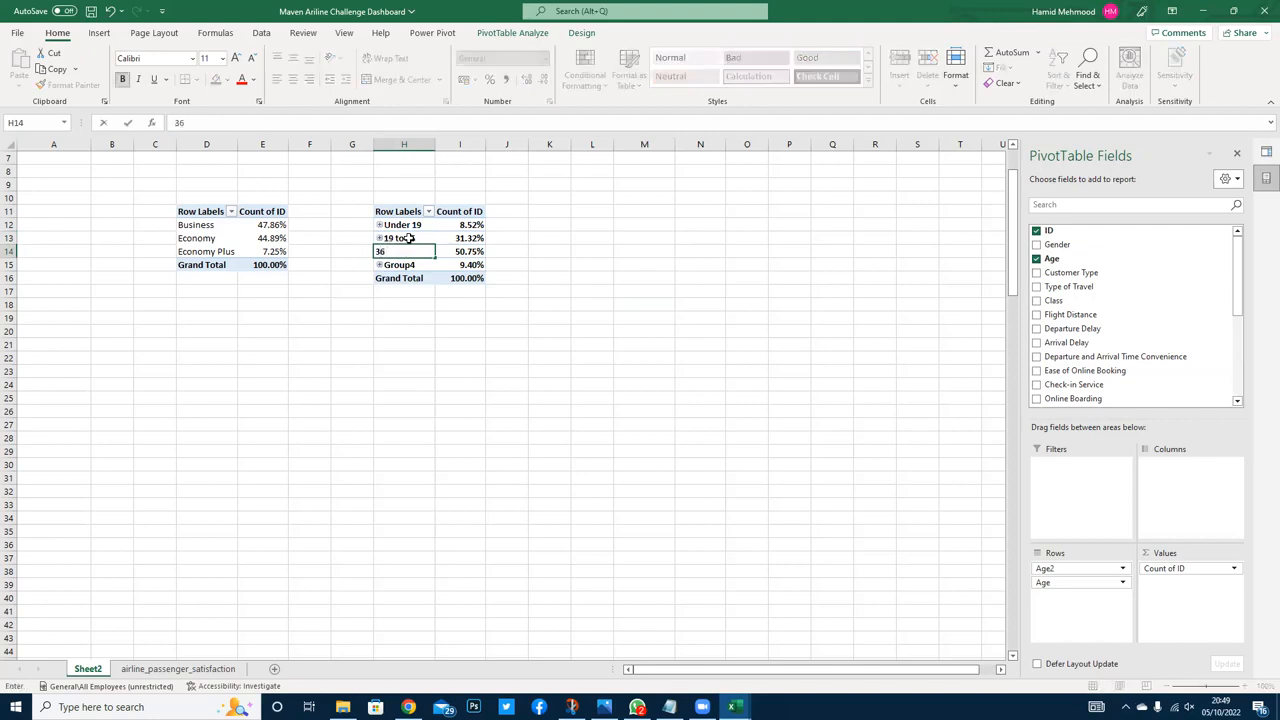
pyautogui.press('Escape')
pyautogui.click(406, 345)
# Step: Rename the third age group as "36 to 59" and the fourth as "60 & Above"
pyautogui.click(409, 256)
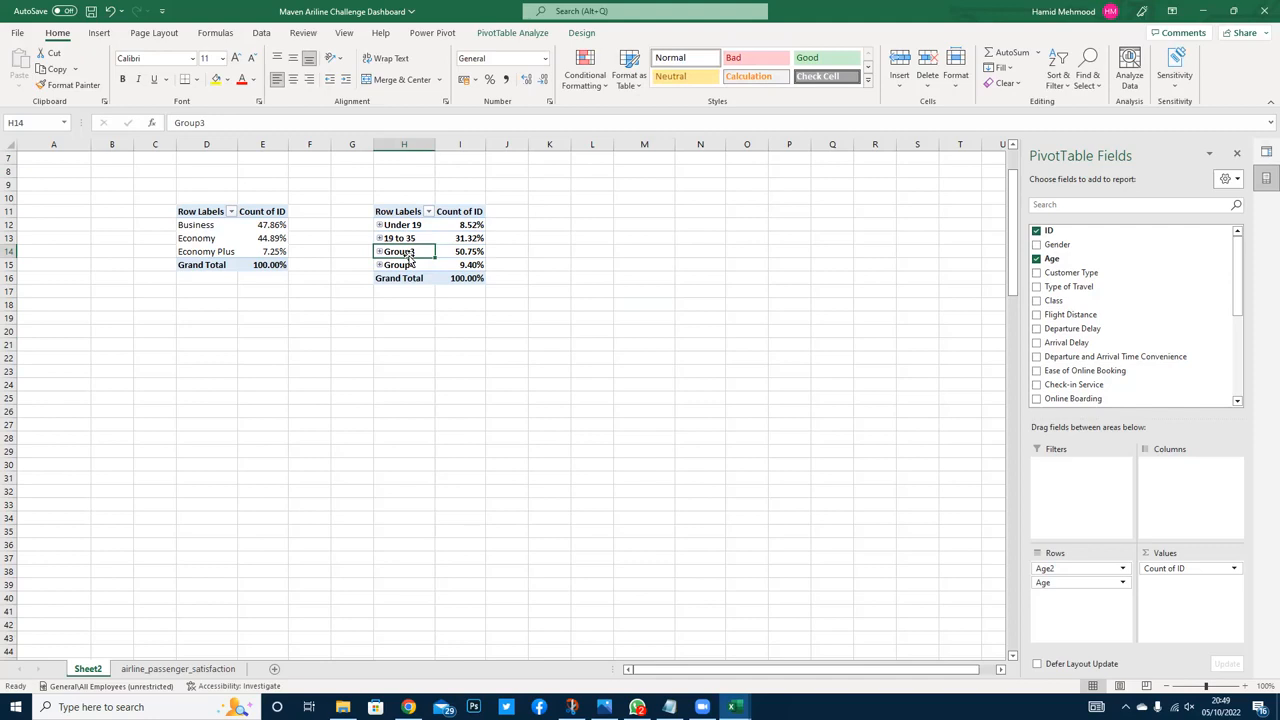
pyautogui.write('36 to ')
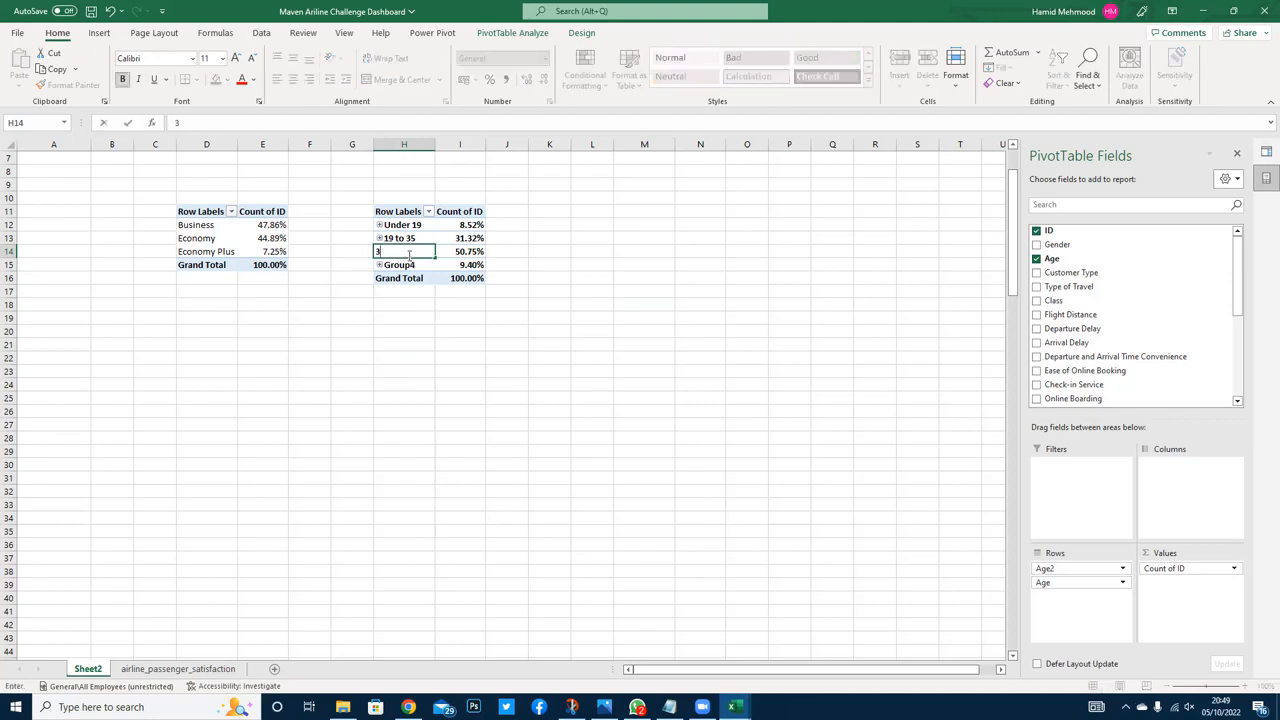
pyautogui.write('59')
pyautogui.press('Return')
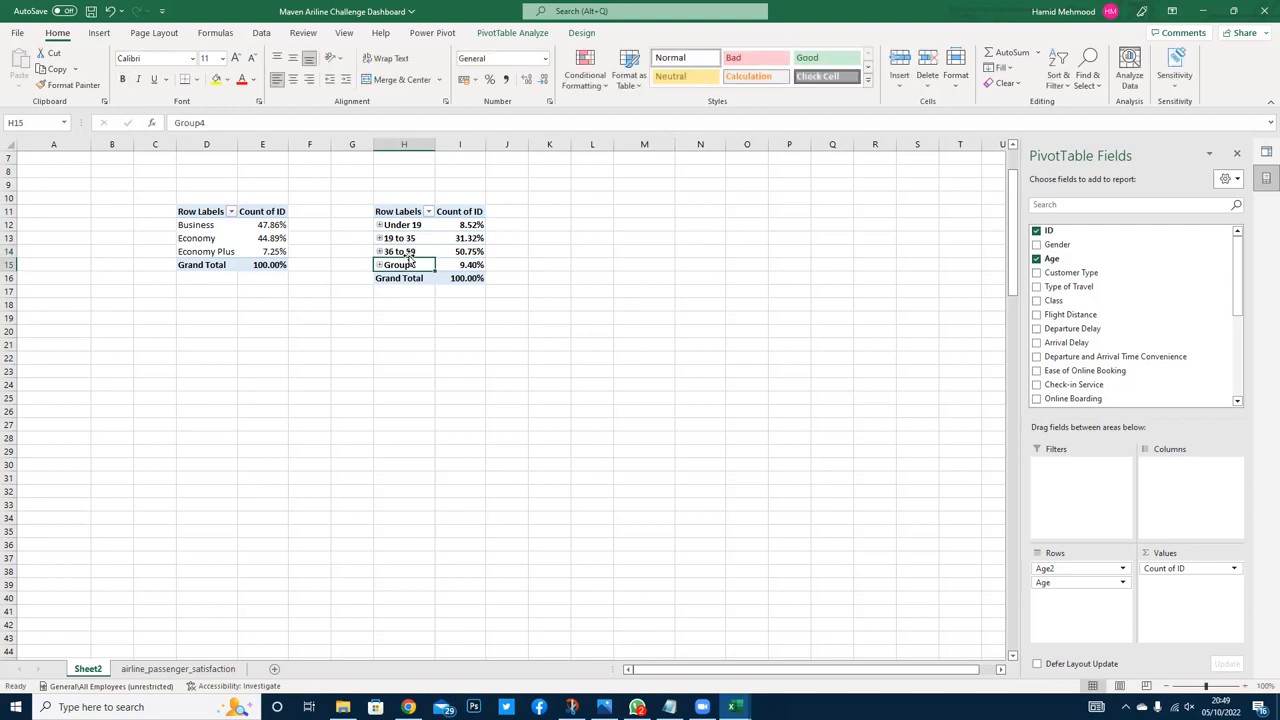
pyautogui.write('60 & Above')
pyautogui.press('Return')
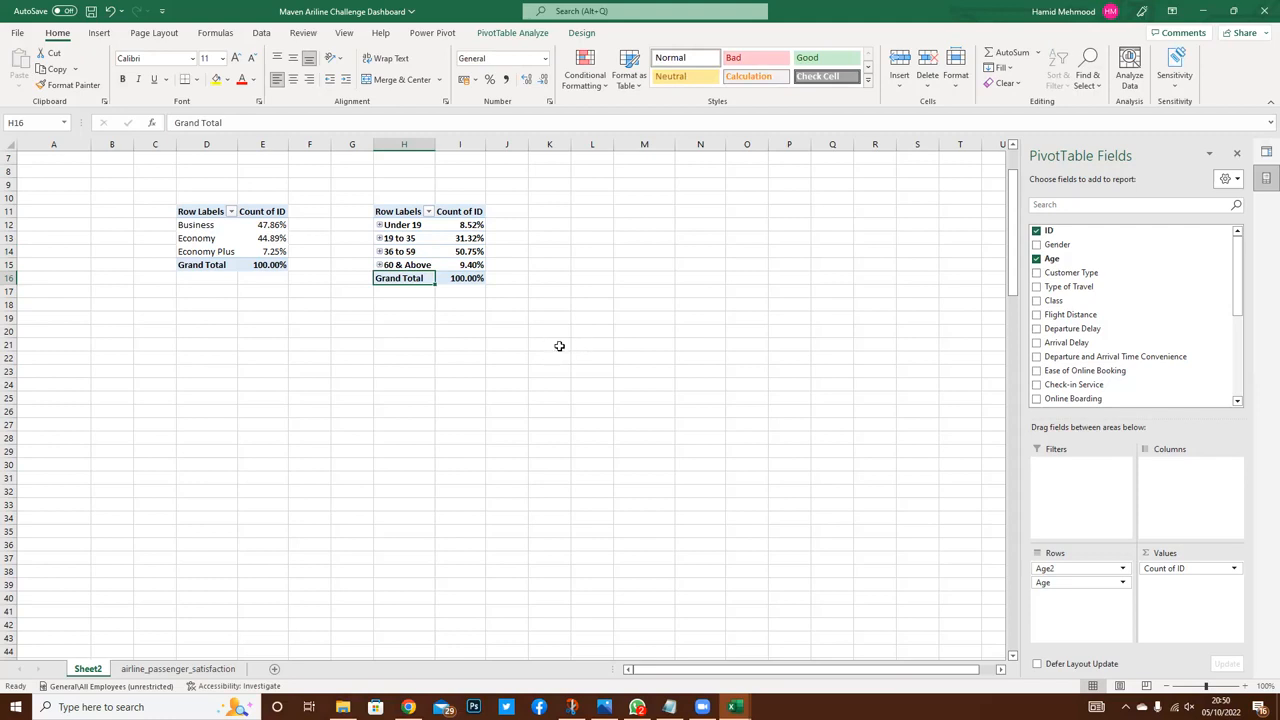
pyautogui.moveTo(396, 213); pyautogui.dragTo(471, 273)
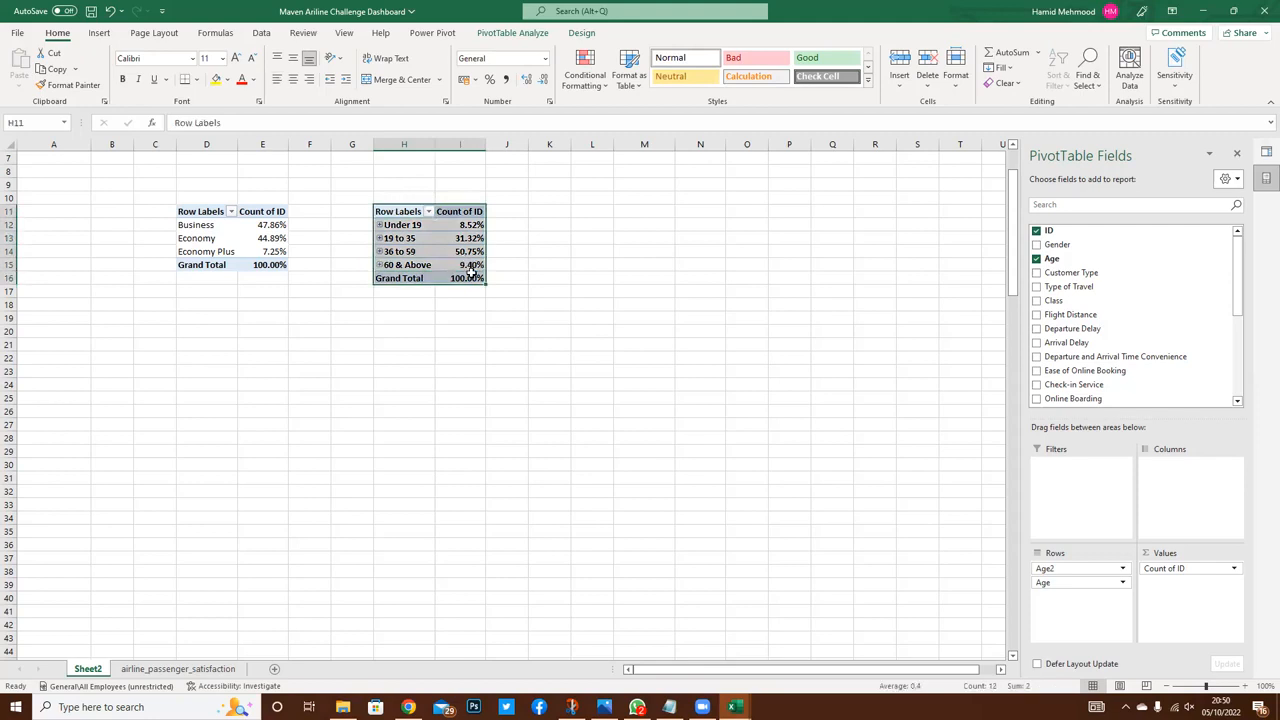
pyautogui.click(498, 326)
# Step: Copy the Class pivot table to cell M11 and remove the Class field from the copy
pyautogui.click(186, 212)
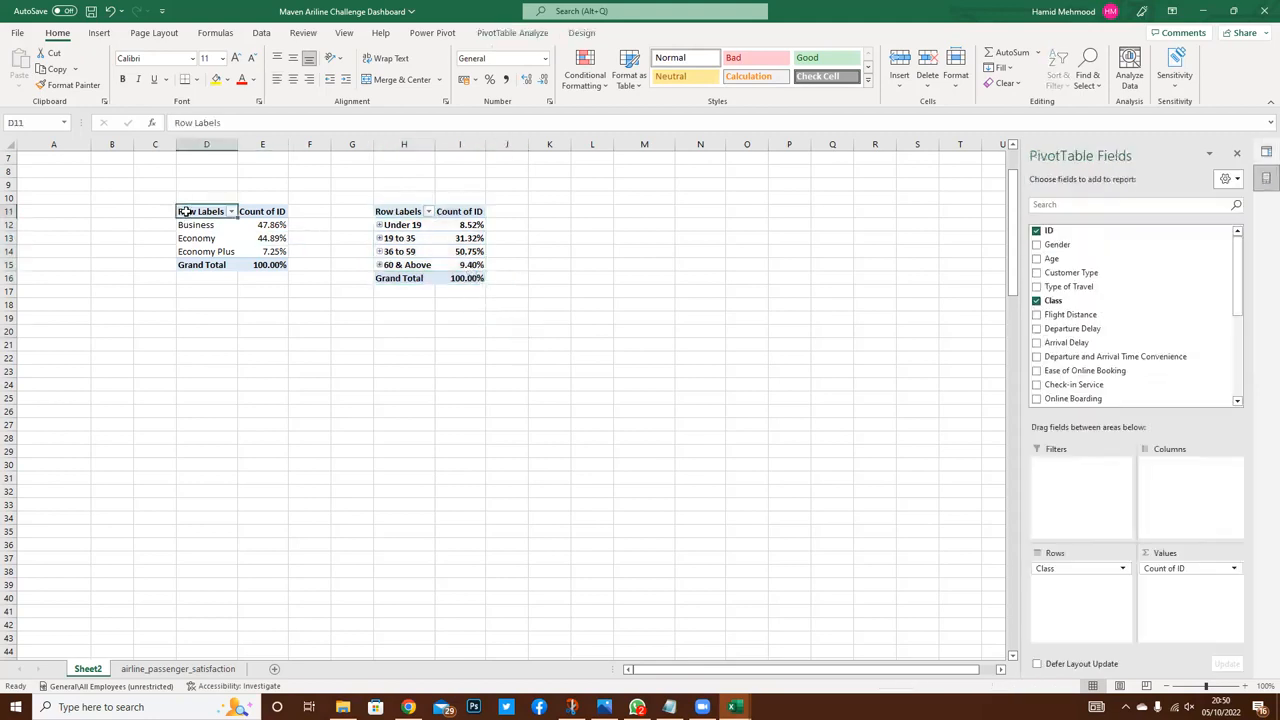
pyautogui.hotkey('ctrl', 'a')
pyautogui.hotkey('ctrl', 'c')
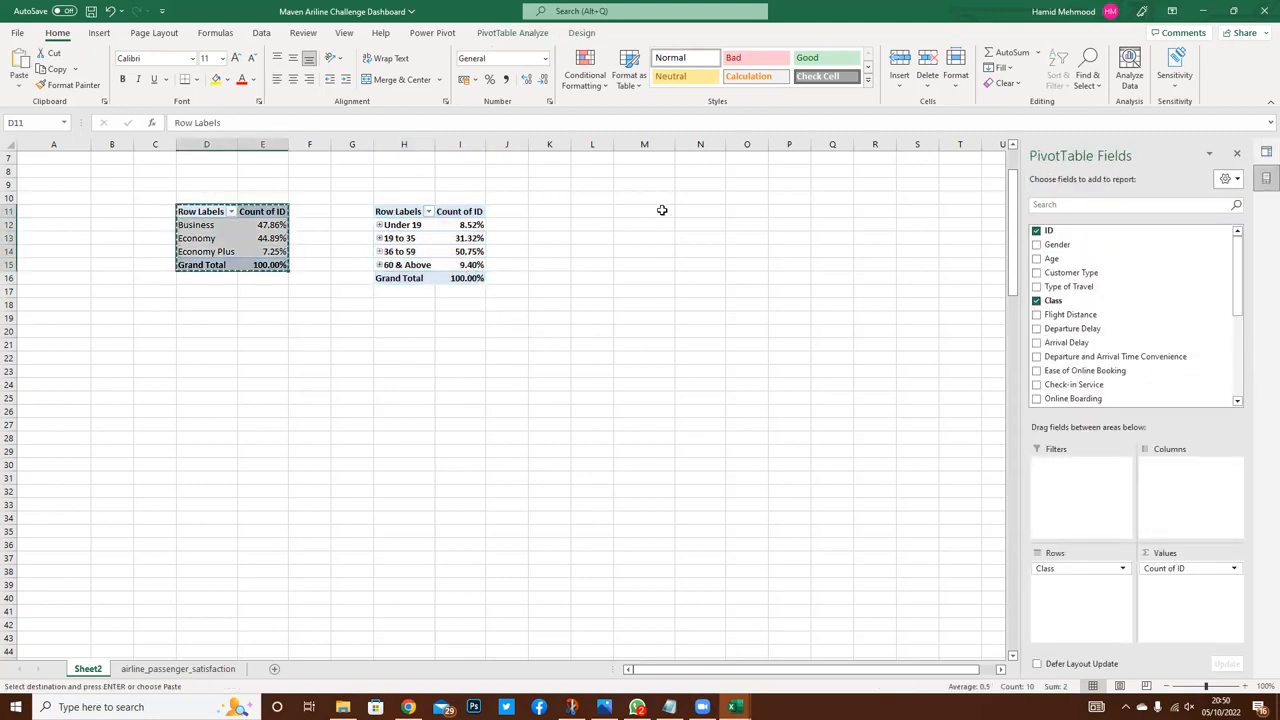
pyautogui.click(643, 211)
pyautogui.hotkey('ctrl', 'v')
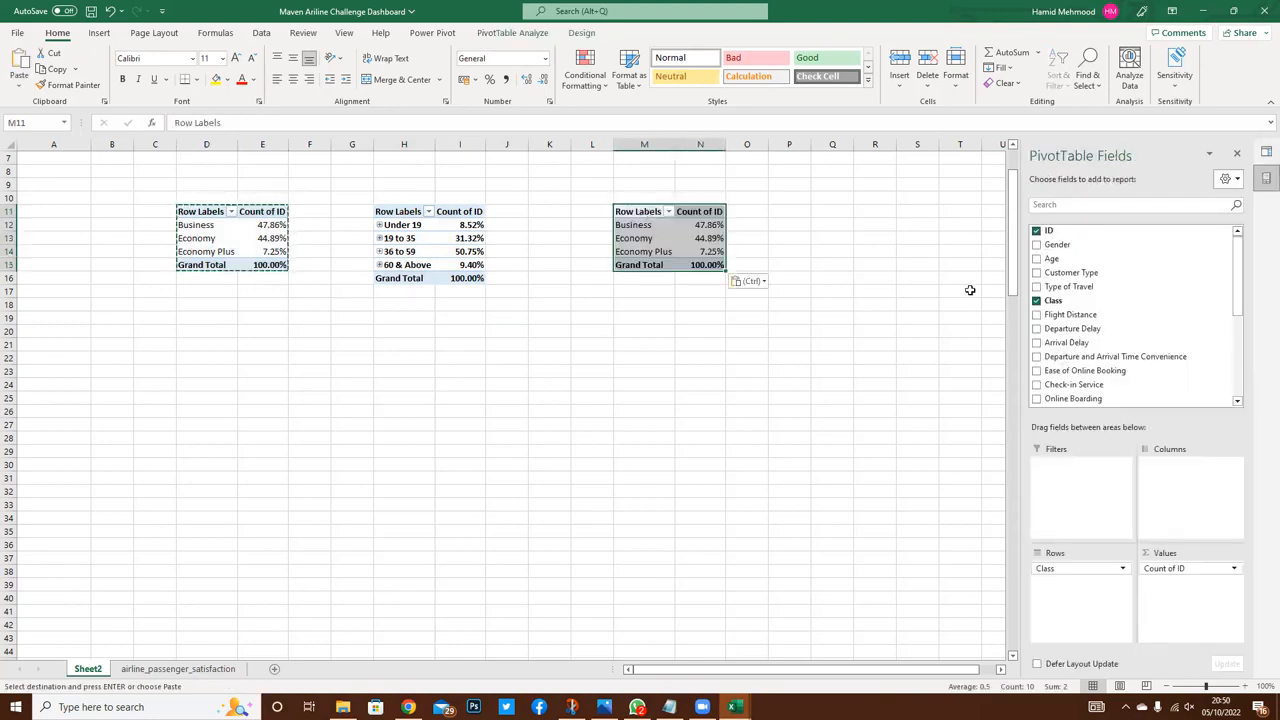
pyautogui.click(1037, 301)
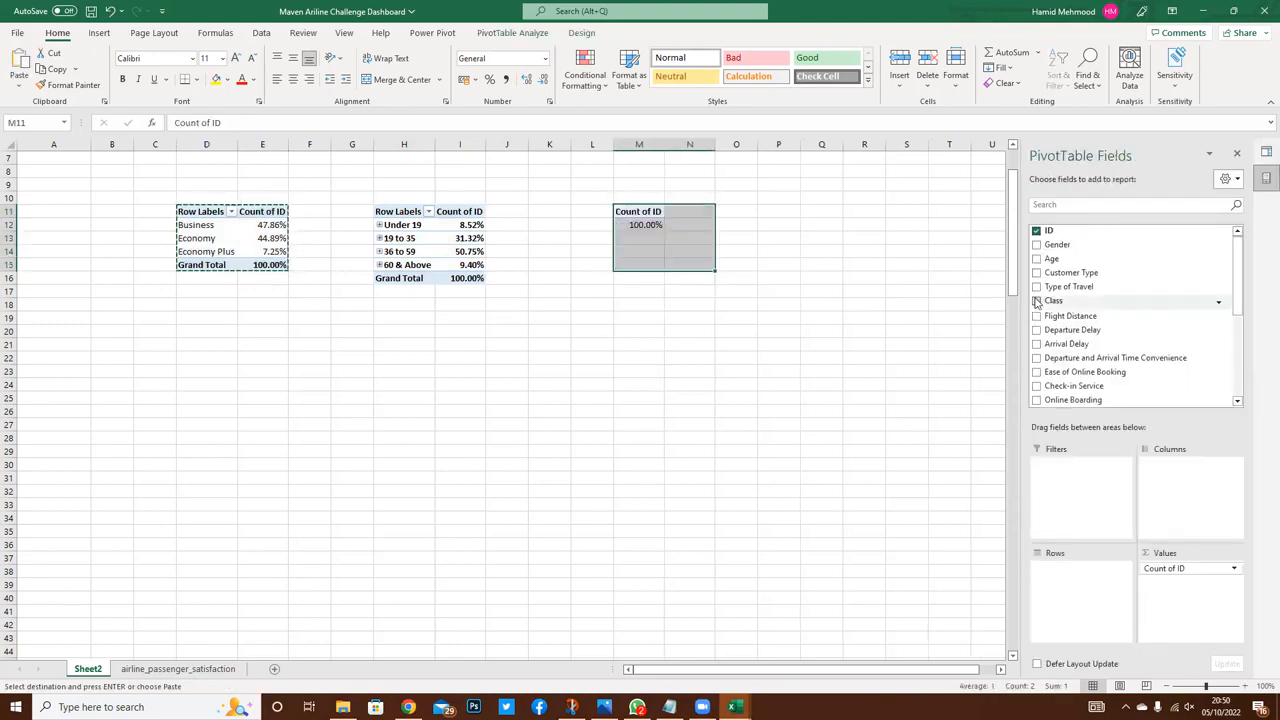
# Step: Add Flight Distance as the row field of the pivot table at M11 and check the range of distances in its filter list
pyautogui.moveTo(1056, 316); pyautogui.dragTo(1077, 560)
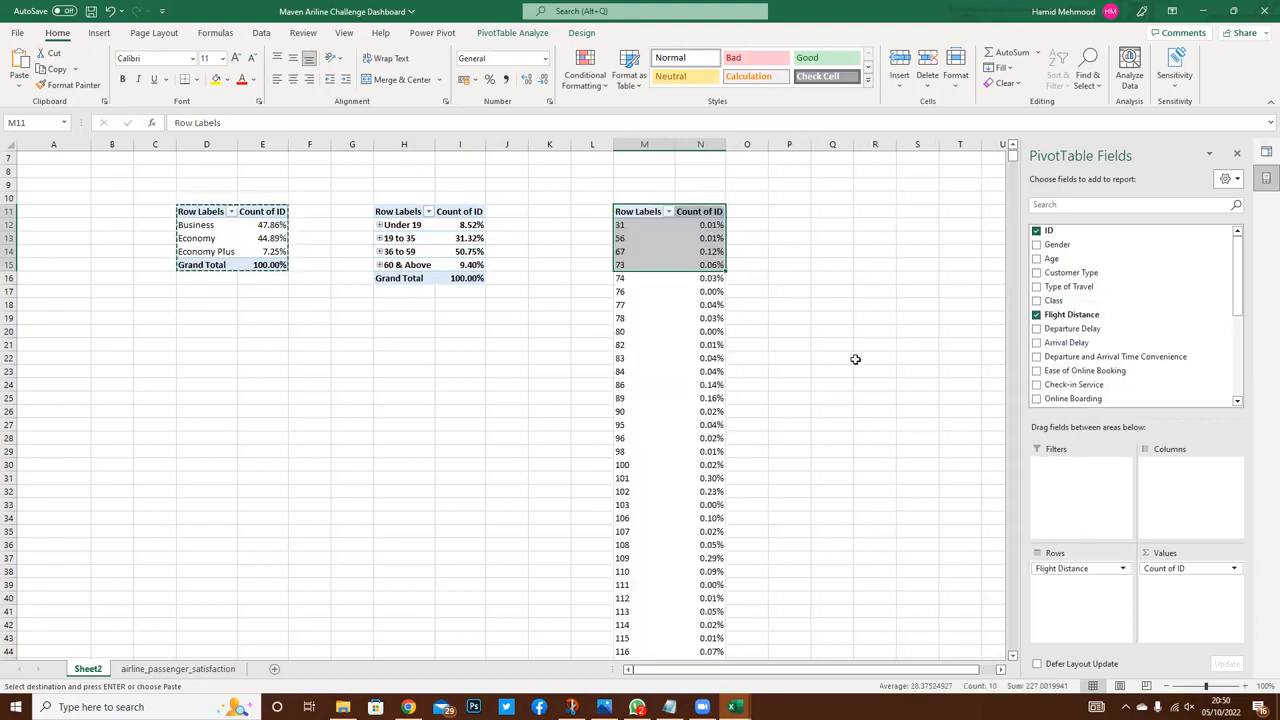
pyautogui.click(668, 212)
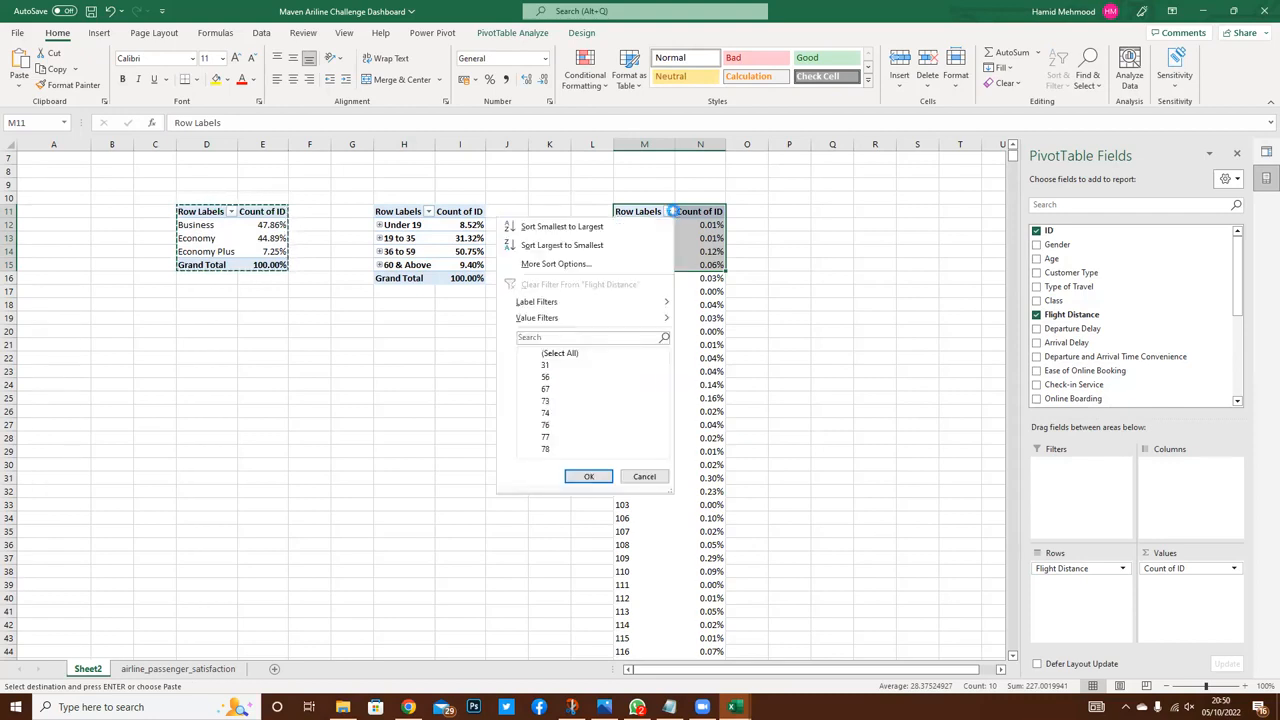
pyautogui.moveTo(662, 363); pyautogui.dragTo(663, 451)
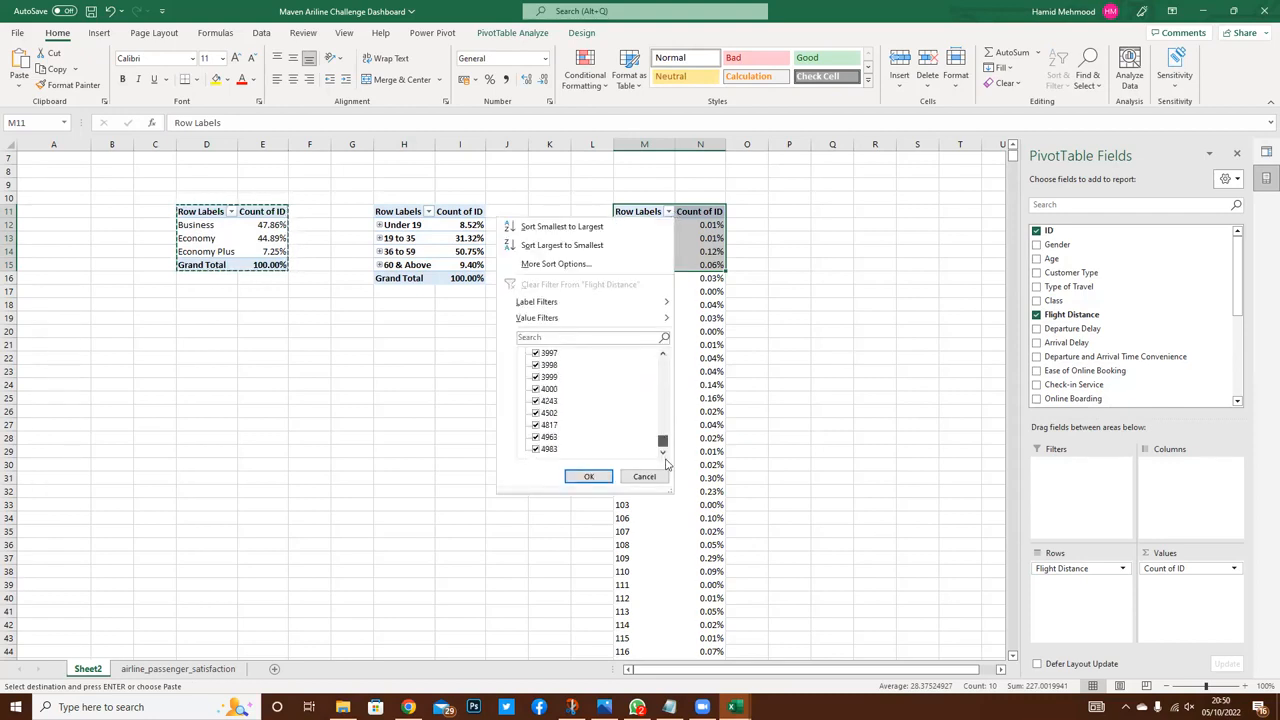
pyautogui.click(797, 388)
pyautogui.click(785, 275)
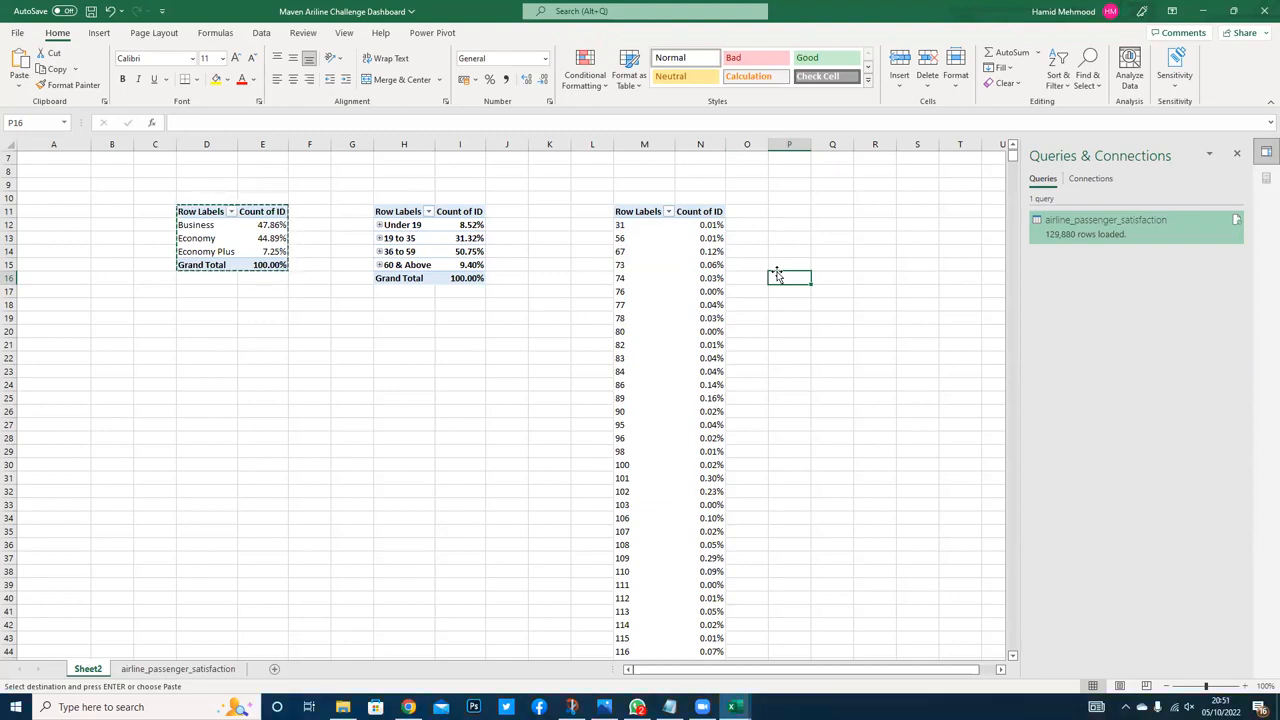
# Step: Try a value filter on Flight Distance that shows only items whose Count of ID equals 800
pyautogui.click(620, 225)
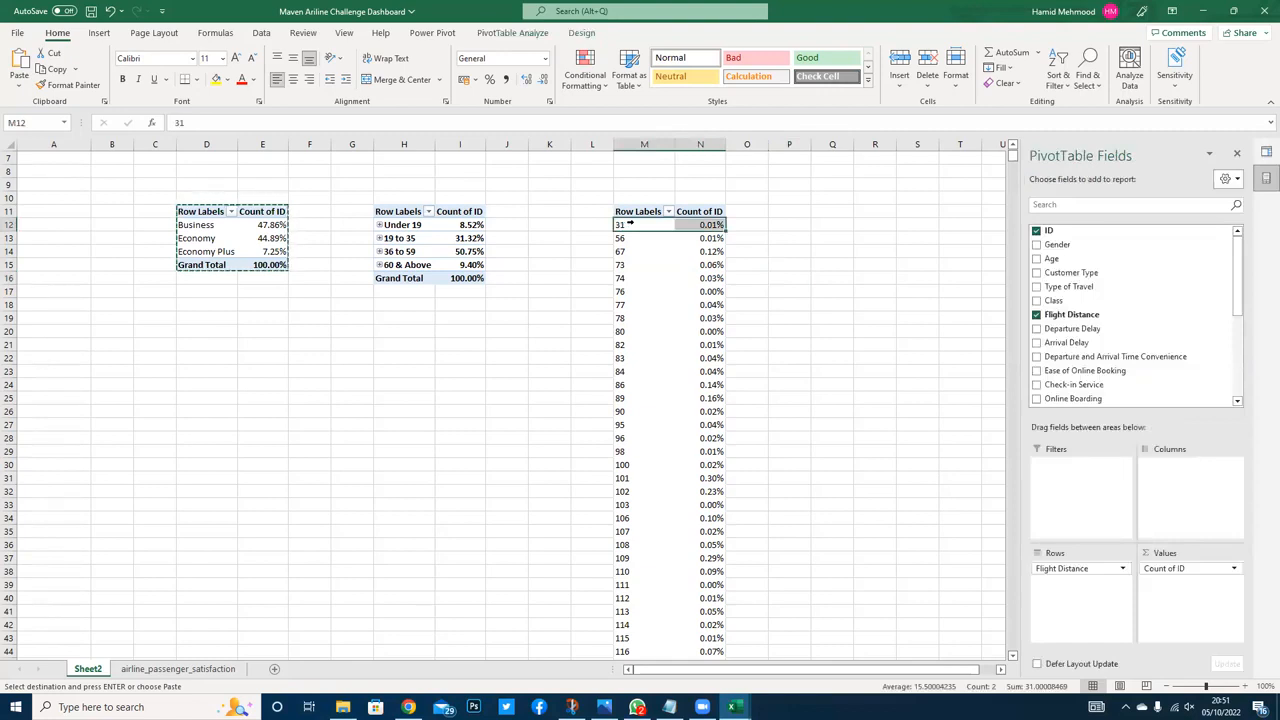
pyautogui.click(668, 211)
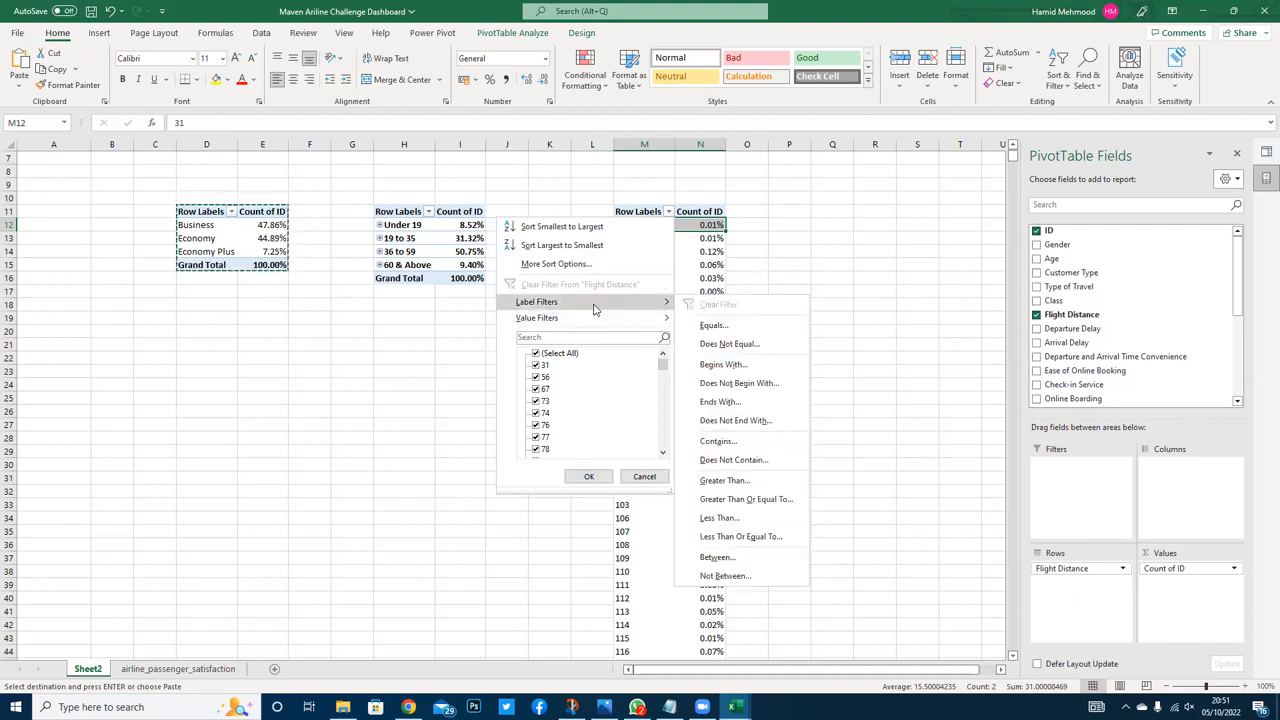
pyautogui.moveTo(595, 317)
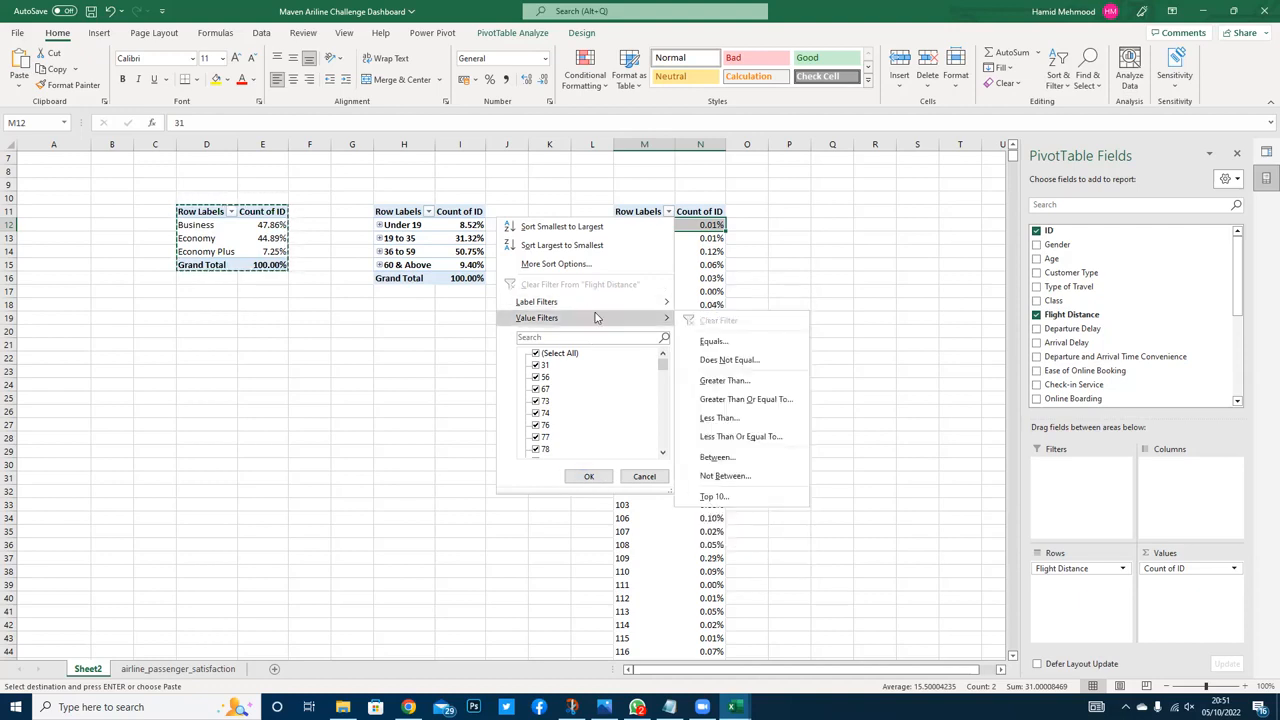
pyautogui.click(754, 341)
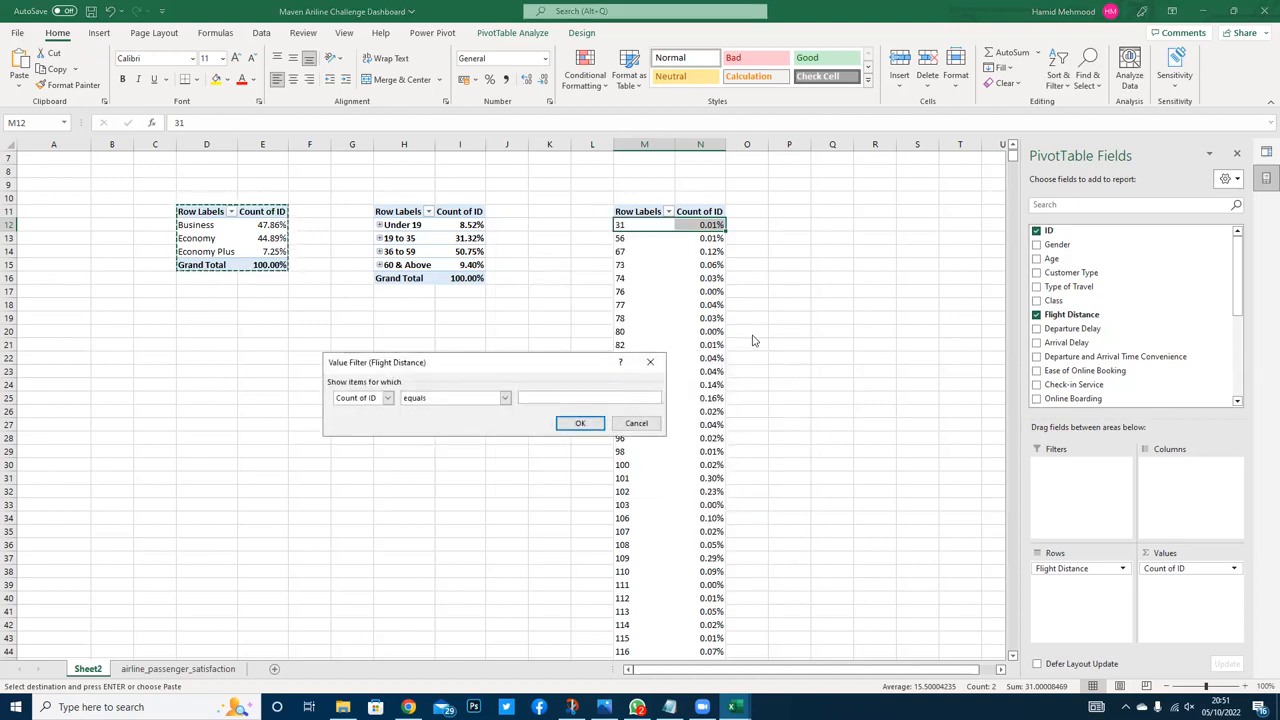
pyautogui.write('800')
pyautogui.press('Return')
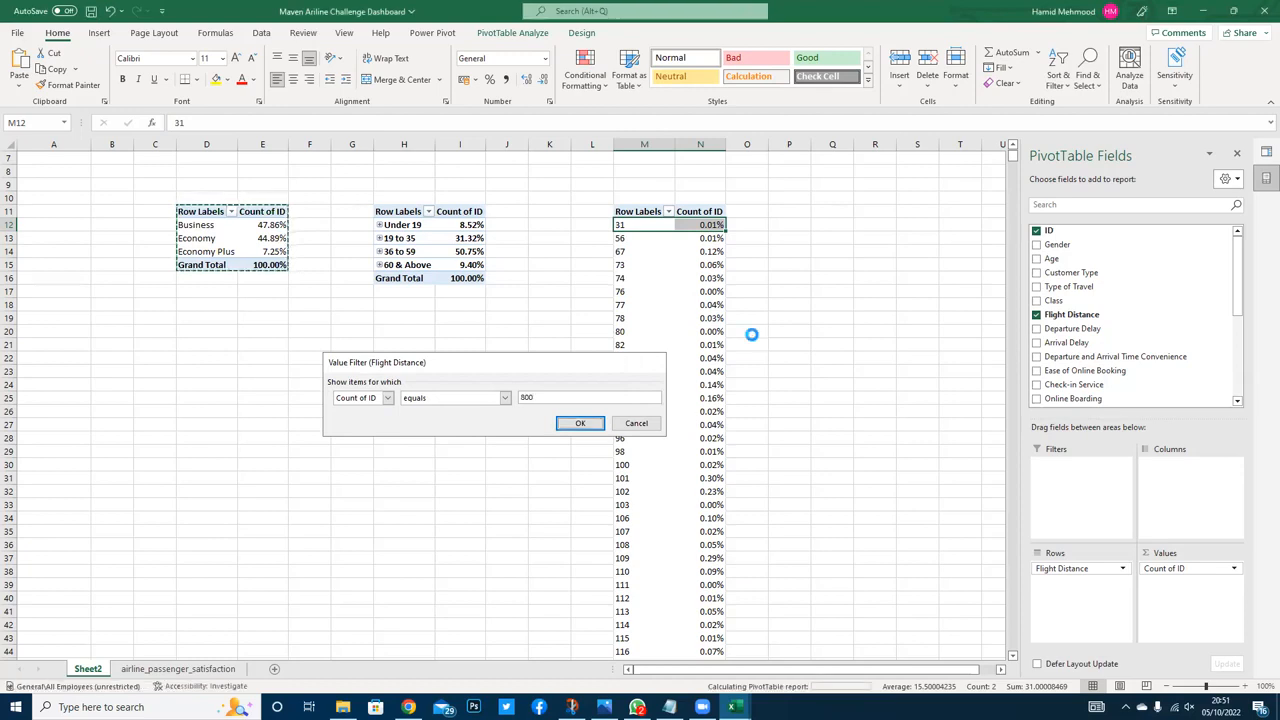
# Step: Clear the value filter from the Flight Distance field
pyautogui.click(669, 212)
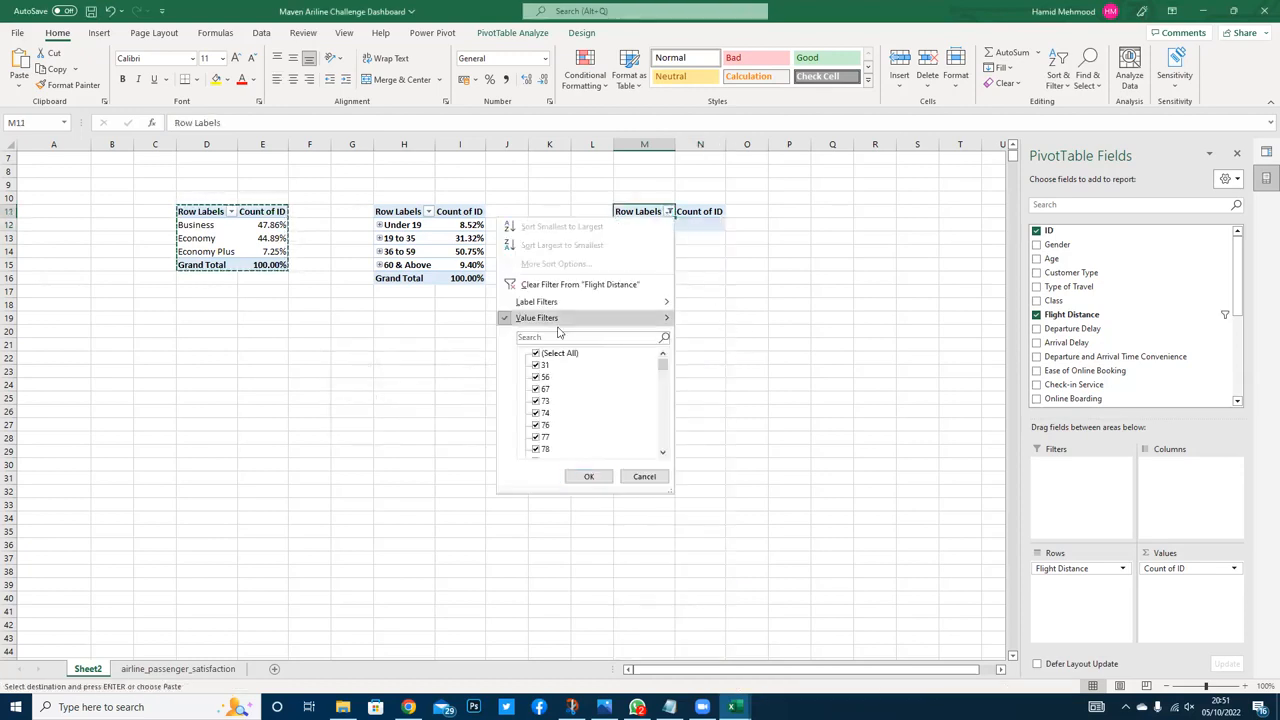
pyautogui.click(575, 284)
pyautogui.click(785, 331)
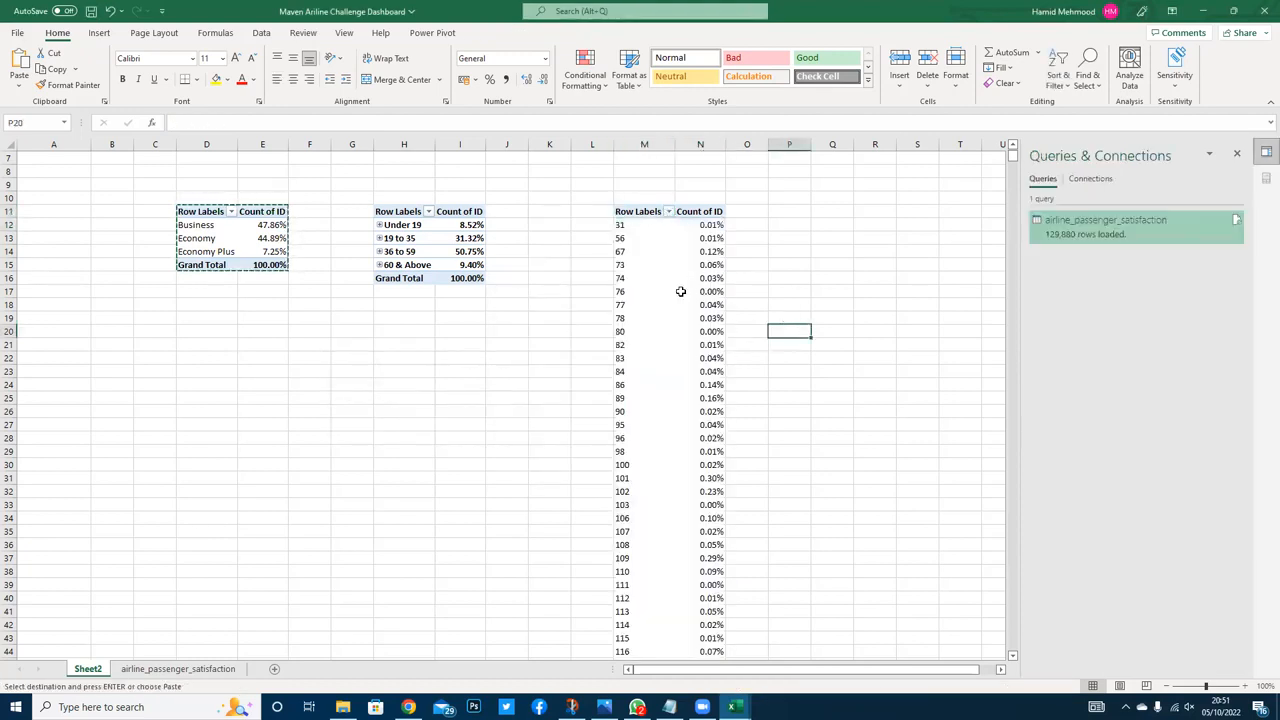
# Step: Select the Flight Distance rows of the pivot table at M11, from distance 31 down through at least 632
pyautogui.click(630, 225)
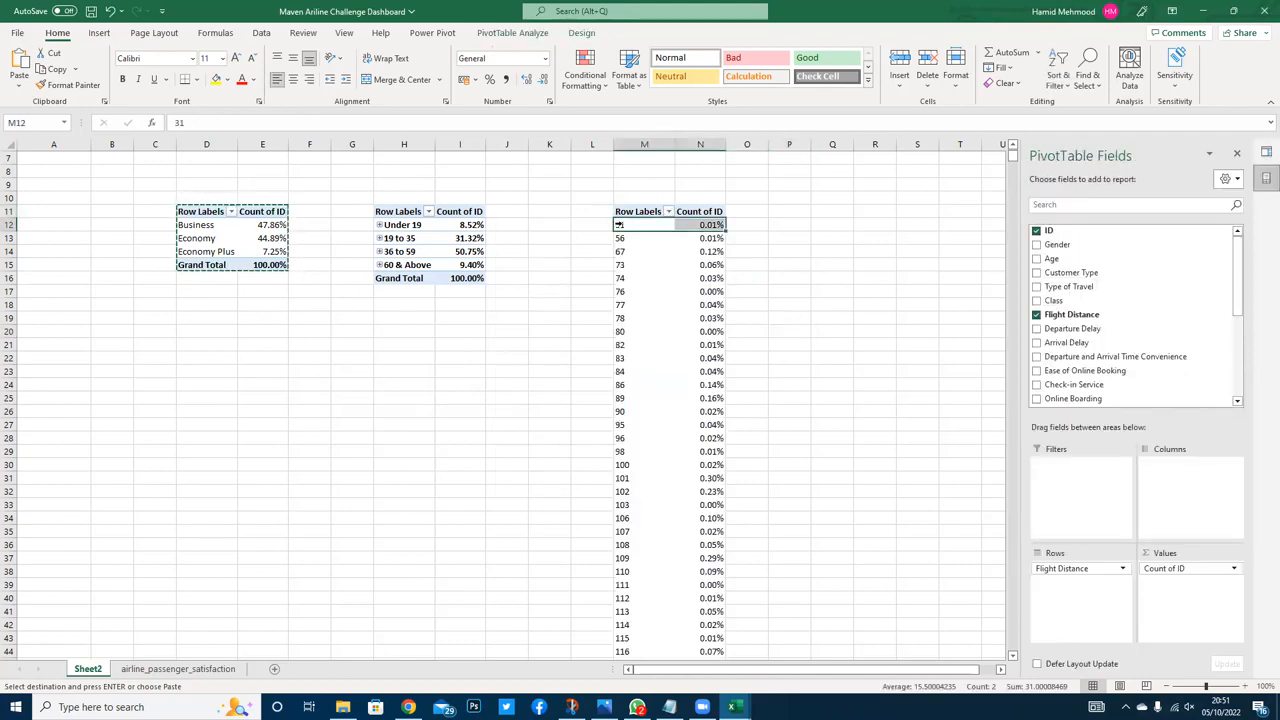
pyautogui.hotkey('shift', 'Down')
pyautogui.hotkey('shift', 'Down')
pyautogui.hotkey('shift', 'Down')
pyautogui.hotkey('shift', 'Down')
pyautogui.hotkey('shift', 'Down')
pyautogui.hotkey('shift', 'Down')
pyautogui.hotkey('shift', 'Down')
pyautogui.hotkey('shift', 'Down')
pyautogui.hotkey('shift', 'Down')
pyautogui.hotkey('shift', 'Down')
pyautogui.hotkey('shift', 'Down')
pyautogui.hotkey('shift', 'Down')
pyautogui.hotkey('shift', 'Down')
pyautogui.hotkey('shift', 'Down')
pyautogui.hotkey('shift', 'Down')
pyautogui.hotkey('shift', 'Down')
pyautogui.hotkey('shift', 'Down')
pyautogui.hotkey('shift', 'Down')
pyautogui.hotkey('shift', 'Down')
pyautogui.hotkey('shift', 'Down')
pyautogui.hotkey('shift', 'Down')
pyautogui.hotkey('shift', 'Down')
pyautogui.hotkey('shift', 'Down')
pyautogui.hotkey('shift', 'Down')
pyautogui.hotkey('shift', 'Down')
pyautogui.hotkey('shift', 'Down')
pyautogui.hotkey('shift', 'Down')
pyautogui.hotkey('shift', 'Down')
pyautogui.hotkey('shift', 'Down')
pyautogui.hotkey('shift', 'Down')
pyautogui.hotkey('shift', 'Down')
pyautogui.hotkey('shift', 'Down')
pyautogui.hotkey('shift', 'Down')
pyautogui.hotkey('shift', 'Down')
pyautogui.hotkey('shift', 'Down')
pyautogui.hotkey('shift', 'Down')
pyautogui.hotkey('shift', 'Down')
pyautogui.hotkey('shift', 'Down')
pyautogui.hotkey('shift', 'Down')
pyautogui.hotkey('shift', 'Down')
pyautogui.hotkey('shift', 'Down')
pyautogui.hotkey('shift', 'Down')
pyautogui.hotkey('shift', 'Down')
pyautogui.hotkey('shift', 'Down')
pyautogui.hotkey('shift', 'Down')
pyautogui.hotkey('shift', 'Down')
pyautogui.hotkey('shift', 'Down')
pyautogui.hotkey('shift', 'Down')
pyautogui.hotkey('shift', 'Down')
pyautogui.hotkey('shift', 'Down')
pyautogui.hotkey('shift', 'Down')
pyautogui.hotkey('shift', 'Down')
pyautogui.hotkey('shift', 'Down')
pyautogui.hotkey('shift', 'Down')
pyautogui.hotkey('shift', 'Down')
pyautogui.hotkey('shift', 'Down')
pyautogui.hotkey('shift', 'Down')
pyautogui.hotkey('shift', 'Down')
pyautogui.hotkey('shift', 'Down')
pyautogui.hotkey('shift', 'Down')
pyautogui.hotkey('shift', 'Down')
pyautogui.hotkey('shift', 'Down')
pyautogui.hotkey('shift', 'Down')
pyautogui.hotkey('shift', 'Down')
pyautogui.hotkey('shift', 'Down')
pyautogui.hotkey('shift', 'Down')
pyautogui.hotkey('shift', 'Down')
pyautogui.hotkey('shift', 'Down')
pyautogui.hotkey('shift', 'Down')
pyautogui.hotkey('shift', 'Down')
pyautogui.hotkey('shift', 'Down')
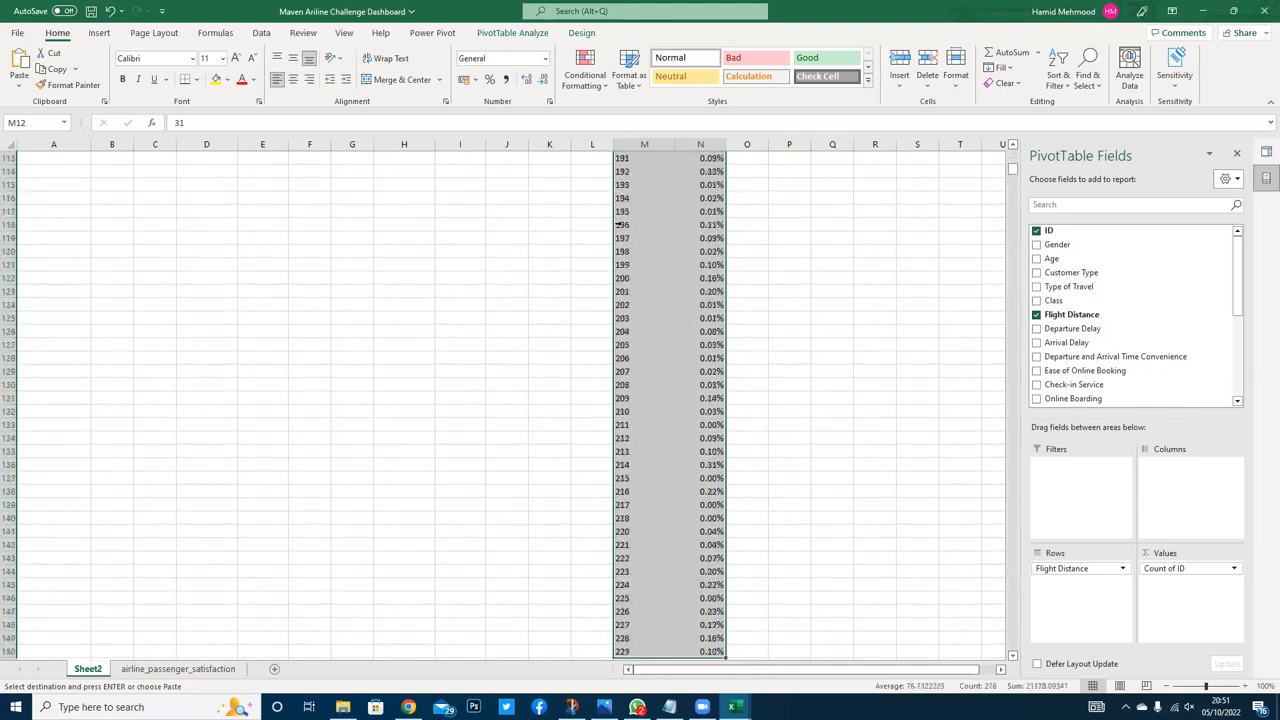
pyautogui.hotkey('shift', 'Down')
pyautogui.hotkey('shift', 'Down')
pyautogui.hotkey('shift', 'Down')
pyautogui.hotkey('shift', 'Down')
pyautogui.hotkey('shift', 'Down')
pyautogui.hotkey('shift', 'Down')
pyautogui.hotkey('shift', 'Down')
pyautogui.hotkey('shift', 'Down')
pyautogui.hotkey('shift', 'Down')
pyautogui.hotkey('shift', 'Down')
pyautogui.hotkey('shift', 'Down')
pyautogui.hotkey('shift', 'Down')
pyautogui.hotkey('shift', 'Down')
pyautogui.hotkey('shift', 'Down')
pyautogui.hotkey('shift', 'Down')
pyautogui.hotkey('shift', 'Down')
pyautogui.hotkey('shift', 'Down')
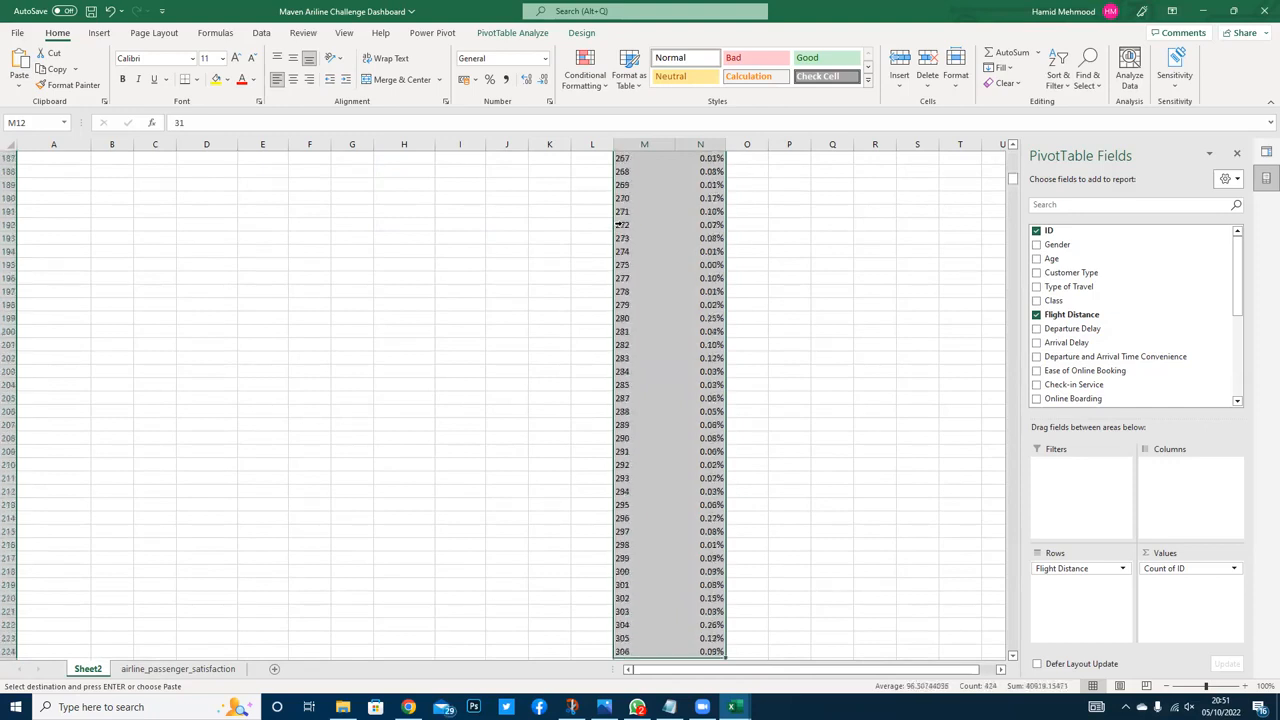
pyautogui.hotkey('shift', 'Down')
pyautogui.hotkey('shift', 'Down')
pyautogui.hotkey('shift', 'Down')
pyautogui.hotkey('shift', 'Down')
pyautogui.hotkey('shift', 'Down')
pyautogui.hotkey('shift', 'Down')
pyautogui.hotkey('shift', 'Down')
pyautogui.hotkey('shift', 'Down')
pyautogui.hotkey('shift', 'Down')
pyautogui.hotkey('shift', 'Down')
pyautogui.hotkey('shift', 'Down')
pyautogui.hotkey('shift', 'Down')
pyautogui.hotkey('shift', 'Down')
pyautogui.hotkey('shift', 'Down')
pyautogui.hotkey('shift', 'Down')
pyautogui.hotkey('shift', 'Down')
pyautogui.hotkey('shift', 'Down')
pyautogui.hotkey('shift', 'Down')
pyautogui.hotkey('shift', 'Down')
pyautogui.hotkey('shift', 'Down')
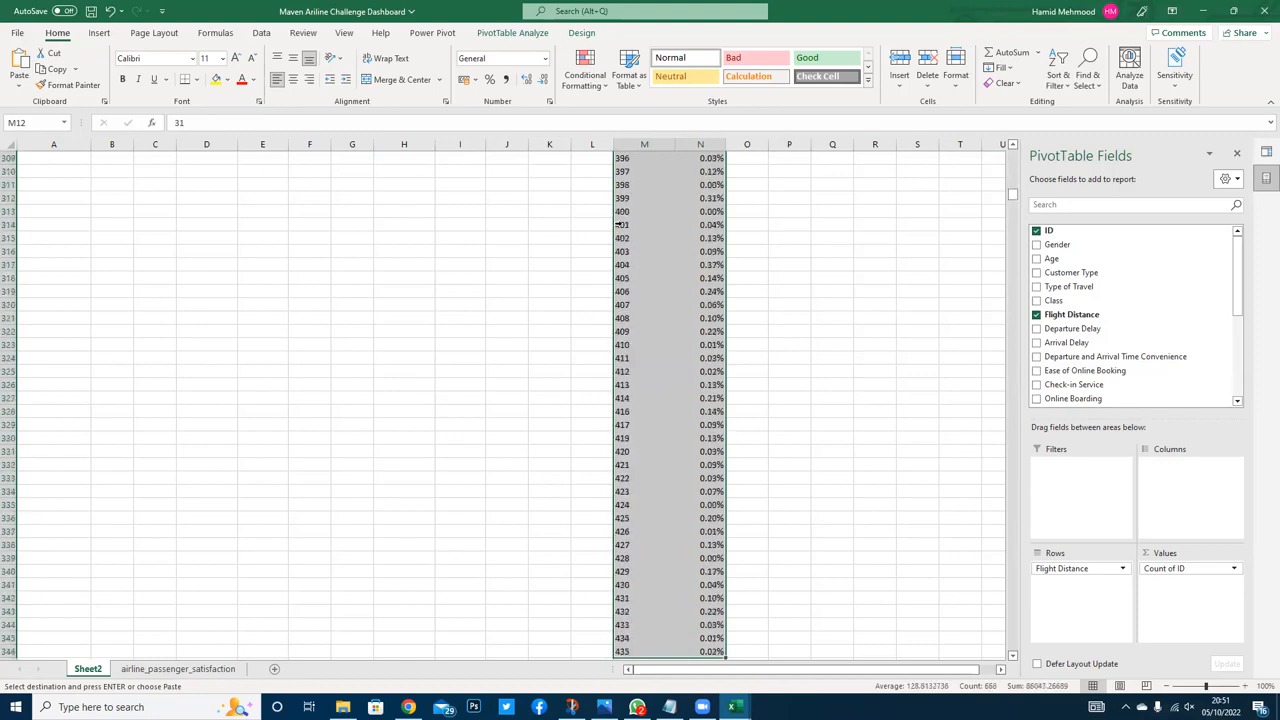
pyautogui.hotkey('shift', 'Down')
pyautogui.hotkey('shift', 'Down')
pyautogui.hotkey('shift', 'Down')
pyautogui.hotkey('shift', 'Down')
pyautogui.hotkey('shift', 'Down')
pyautogui.hotkey('shift', 'Down')
pyautogui.hotkey('shift', 'Down')
pyautogui.hotkey('shift', 'Down')
pyautogui.hotkey('shift', 'Down')
pyautogui.hotkey('shift', 'Down')
pyautogui.hotkey('shift', 'Down')
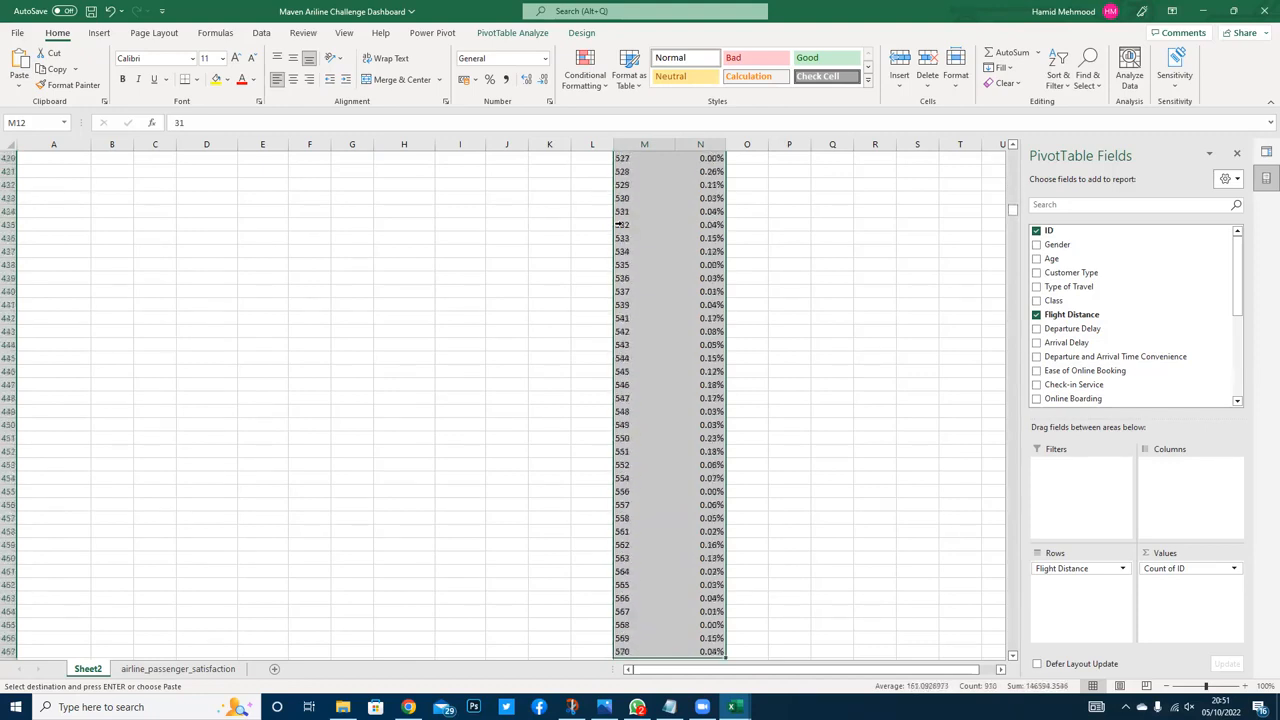
pyautogui.hotkey('shift', 'Down')
pyautogui.hotkey('shift', 'Down')
pyautogui.hotkey('shift', 'Down')
pyautogui.hotkey('shift', 'Down')
pyautogui.hotkey('shift', 'Down')
pyautogui.hotkey('shift', 'Down')
pyautogui.hotkey('shift', 'Down')
pyautogui.hotkey('shift', 'Down')
pyautogui.hotkey('shift', 'Down')
pyautogui.hotkey('shift', 'Down')
pyautogui.hotkey('shift', 'Down')
pyautogui.hotkey('shift', 'Down')
pyautogui.hotkey('shift', 'Down')
pyautogui.hotkey('shift', 'Down')
pyautogui.hotkey('shift', 'Down')
pyautogui.hotkey('shift', 'Down')
pyautogui.hotkey('shift', 'Down')
pyautogui.hotkey('shift', 'Down')
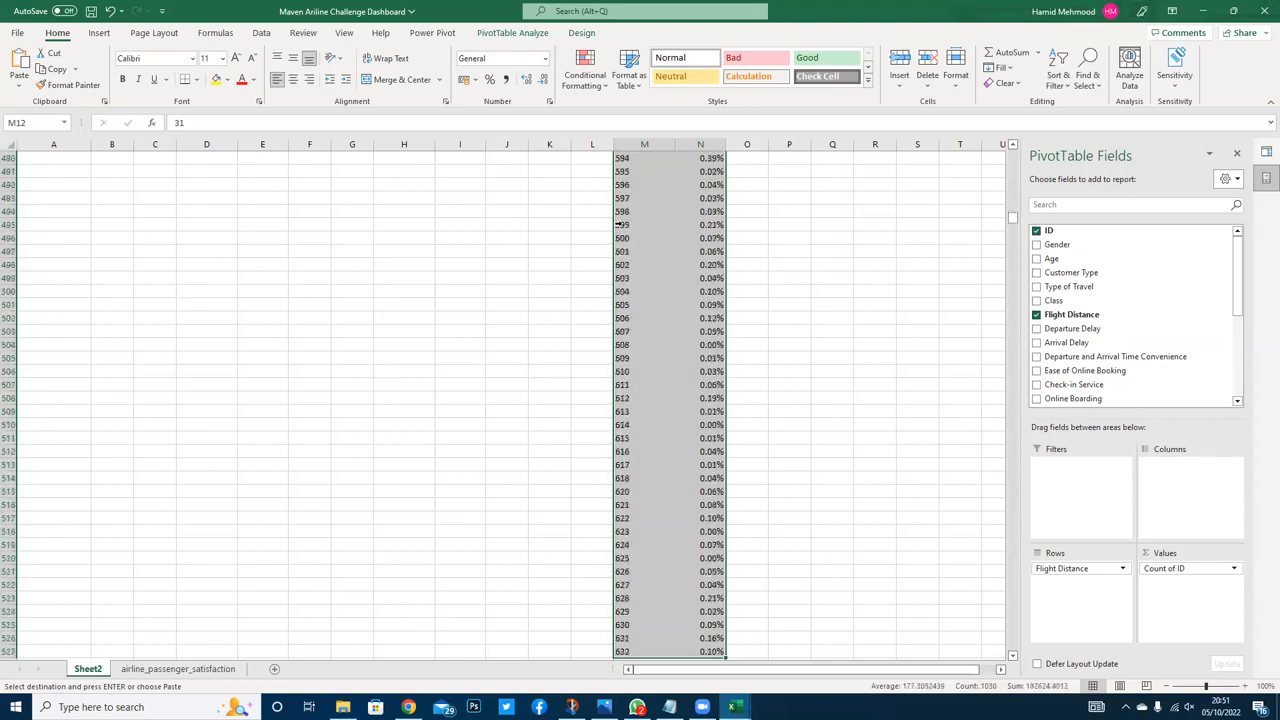
# Step: Group the Flight Distance rows from 31 to 800 in the pivot table at M11 and collapse the group
pyautogui.hotkey('shift', 'Down')
pyautogui.hotkey('shift', 'Down')
pyautogui.hotkey('shift', 'Down')
pyautogui.hotkey('shift', 'Down')
pyautogui.hotkey('shift', 'Down')
pyautogui.hotkey('shift', 'Down')
pyautogui.hotkey('shift', 'Down')
pyautogui.hotkey('shift', 'Down')
pyautogui.hotkey('shift', 'Down')
pyautogui.hotkey('shift', 'Down')
pyautogui.hotkey('shift', 'Down')
pyautogui.hotkey('shift', 'Down')
pyautogui.hotkey('shift', 'Down')
pyautogui.hotkey('shift', 'Down')
pyautogui.hotkey('shift', 'Down')
pyautogui.hotkey('shift', 'Down')
pyautogui.hotkey('shift', 'Down')
pyautogui.hotkey('shift', 'Down')
pyautogui.hotkey('shift', 'Down')
pyautogui.hotkey('shift', 'Down')
pyautogui.hotkey('shift', 'Down')
pyautogui.hotkey('shift', 'Down')
pyautogui.hotkey('shift', 'Down')
pyautogui.hotkey('shift', 'Down')
pyautogui.hotkey('shift', 'Down')
pyautogui.hotkey('shift', 'Down')
pyautogui.hotkey('shift', 'Down')
pyautogui.hotkey('shift', 'Down')
pyautogui.hotkey('shift', 'Down')
pyautogui.hotkey('shift', 'Down')
pyautogui.hotkey('shift', 'Down')
pyautogui.hotkey('shift', 'Down')
pyautogui.hotkey('shift', 'Down')
pyautogui.hotkey('shift', 'Down')
pyautogui.hotkey('shift', 'Down')
pyautogui.hotkey('shift', 'Down')
pyautogui.hotkey('shift', 'Down')
pyautogui.hotkey('shift', 'Down')
pyautogui.hotkey('shift', 'Down')
pyautogui.hotkey('shift', 'Down')
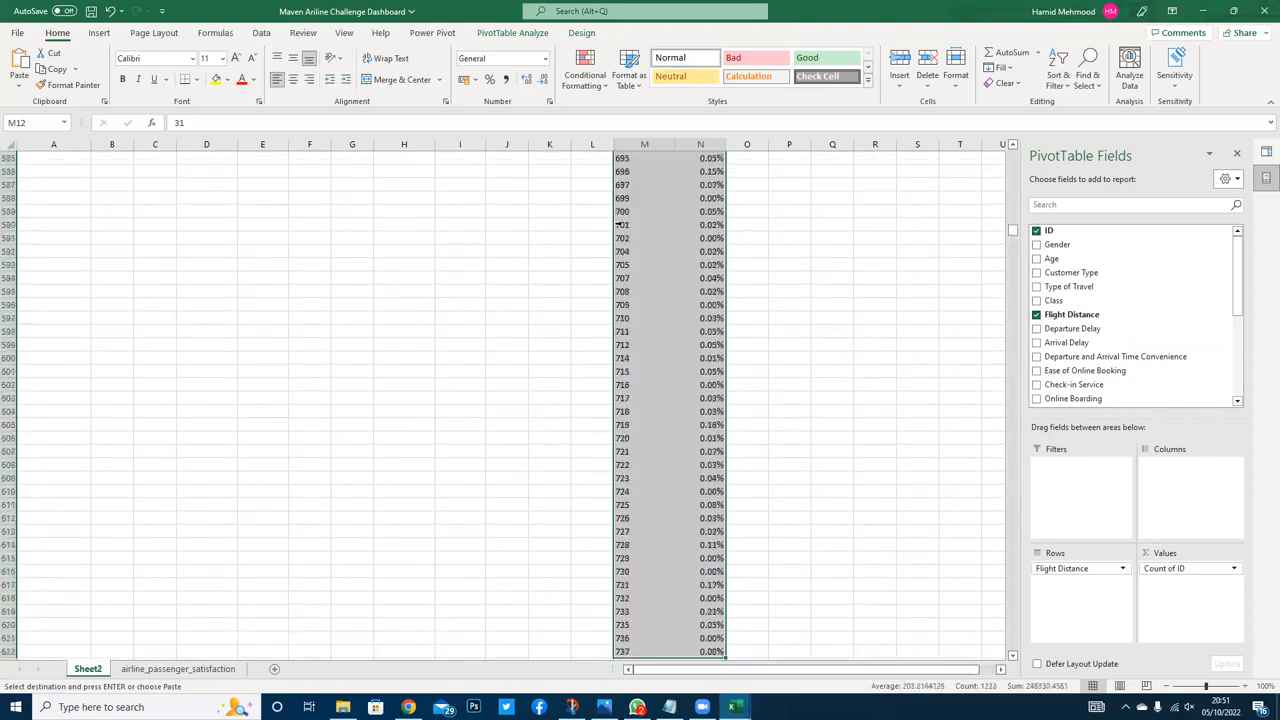
pyautogui.hotkey('shift', 'Down')
pyautogui.hotkey('shift', 'Down')
pyautogui.hotkey('shift', 'Down')
pyautogui.hotkey('shift', 'Down')
pyautogui.hotkey('shift', 'Down')
pyautogui.hotkey('shift', 'Down')
pyautogui.hotkey('shift', 'Down')
pyautogui.hotkey('shift', 'Down')
pyautogui.hotkey('shift', 'Down')
pyautogui.hotkey('shift', 'Down')
pyautogui.hotkey('shift', 'Down')
pyautogui.hotkey('shift', 'Down')
pyautogui.hotkey('shift', 'Down')
pyautogui.hotkey('shift', 'Down')
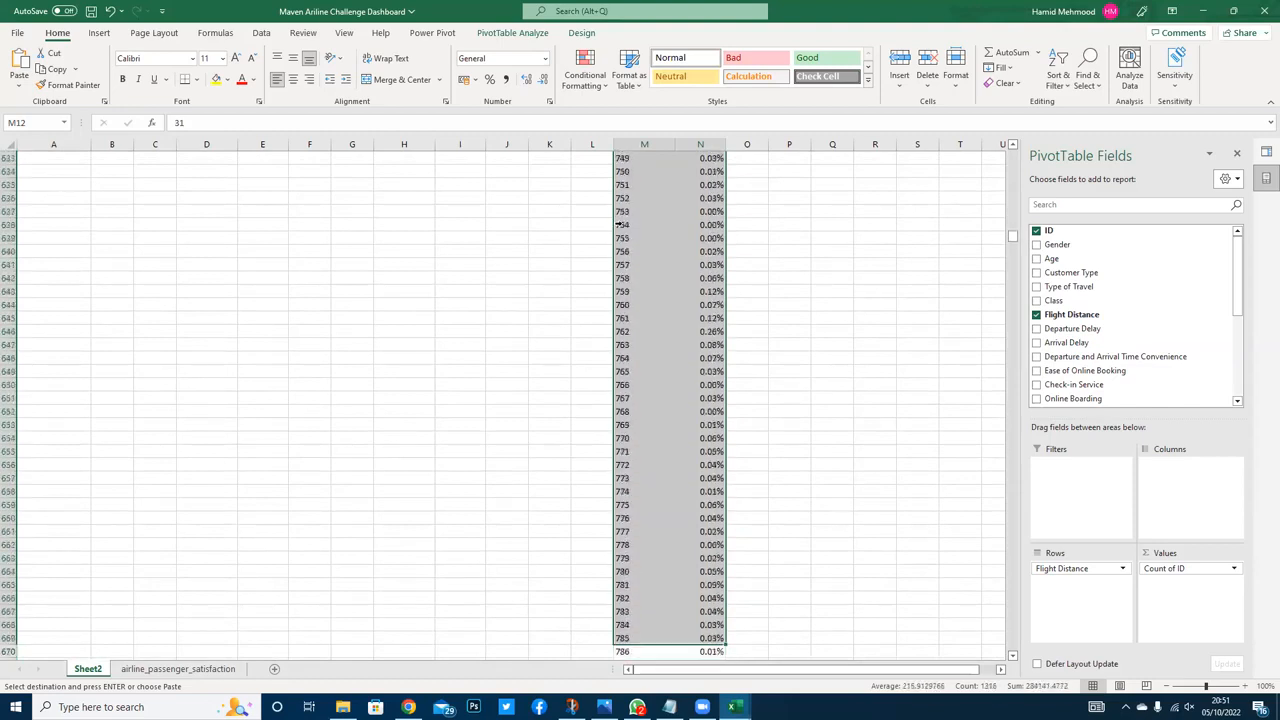
pyautogui.hotkey('shift', 'Down')
pyautogui.hotkey('shift', 'Down')
pyautogui.hotkey('shift', 'Down')
pyautogui.hotkey('shift', 'Down')
pyautogui.hotkey('shift', 'Down')
pyautogui.hotkey('shift', 'Down')
pyautogui.hotkey('shift', 'Down')
pyautogui.hotkey('shift', 'Down')
pyautogui.hotkey('shift', 'Down')
pyautogui.hotkey('shift', 'Down')
pyautogui.hotkey('shift', 'Down')
pyautogui.hotkey('shift', 'Down')
pyautogui.hotkey('shift', 'Down')
pyautogui.hotkey('shift', 'Down')
pyautogui.hotkey('shift', 'Down')
pyautogui.hotkey('shift', 'Down')
pyautogui.hotkey('shift', 'Down')
pyautogui.hotkey('shift', 'Down')
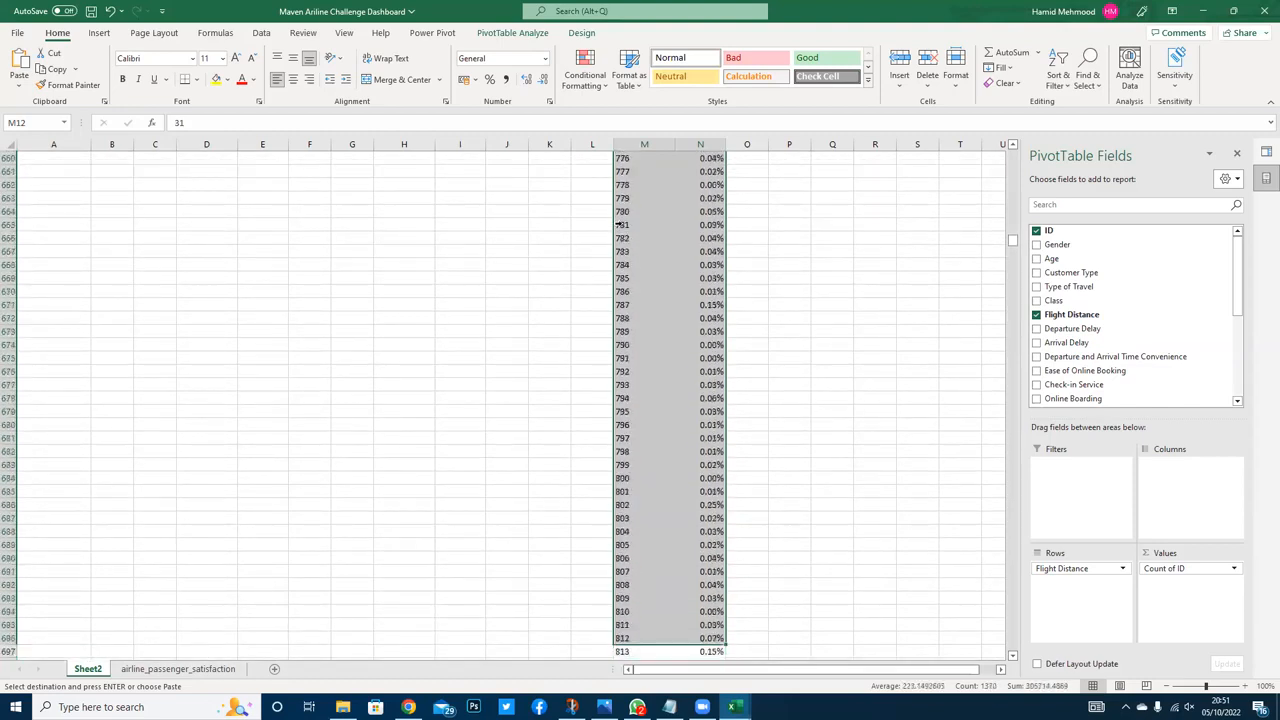
pyautogui.hotkey('shift', 'Up')
pyautogui.hotkey('shift', 'Up')
pyautogui.hotkey('shift', 'Up')
pyautogui.hotkey('shift', 'Up')
pyautogui.hotkey('shift', 'Up')
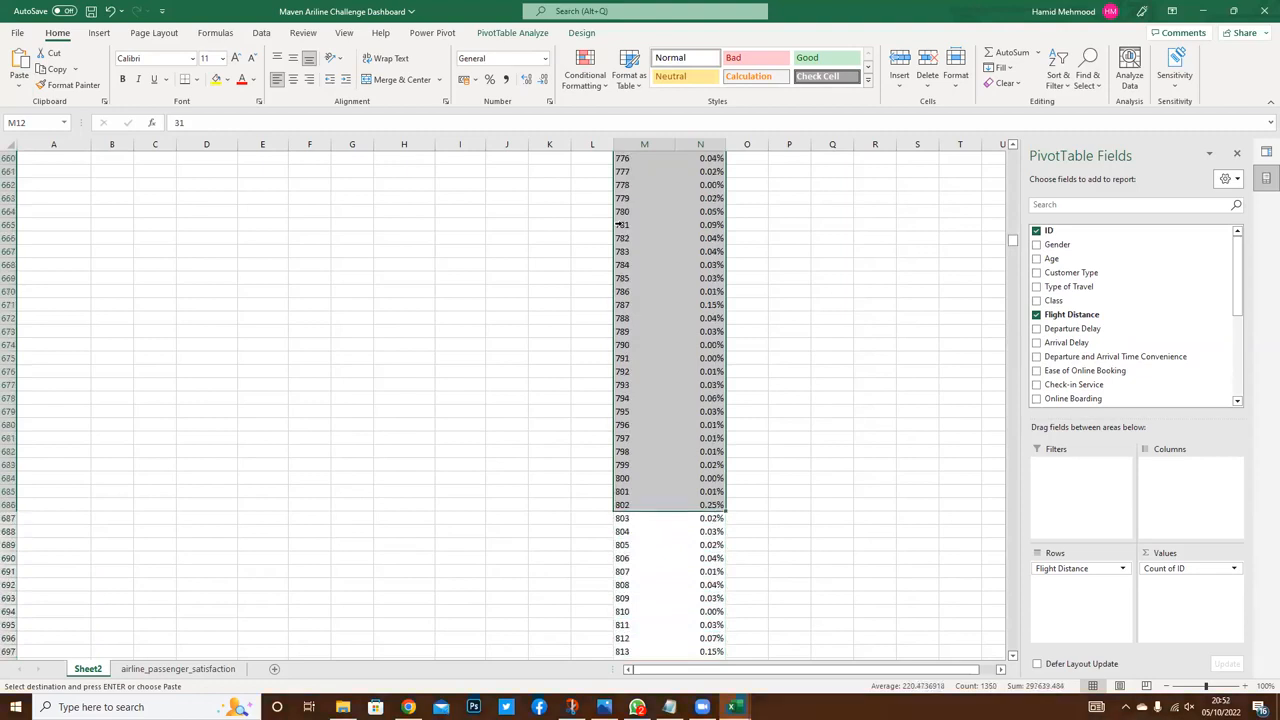
pyautogui.rightClick(628, 308)
pyautogui.click(665, 487)
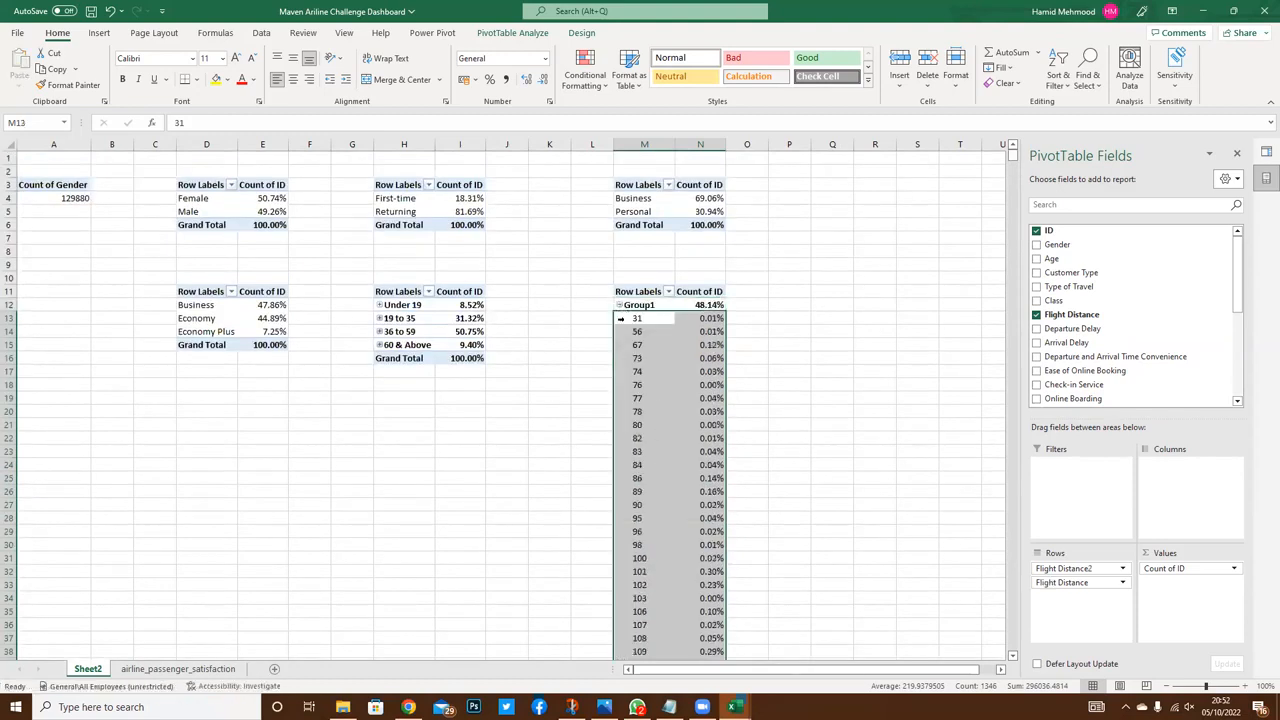
pyautogui.click(623, 308)
# Step: Group the Flight Distance rows from 801 to 2199 into a second group and collapse it
pyautogui.click(630, 318)
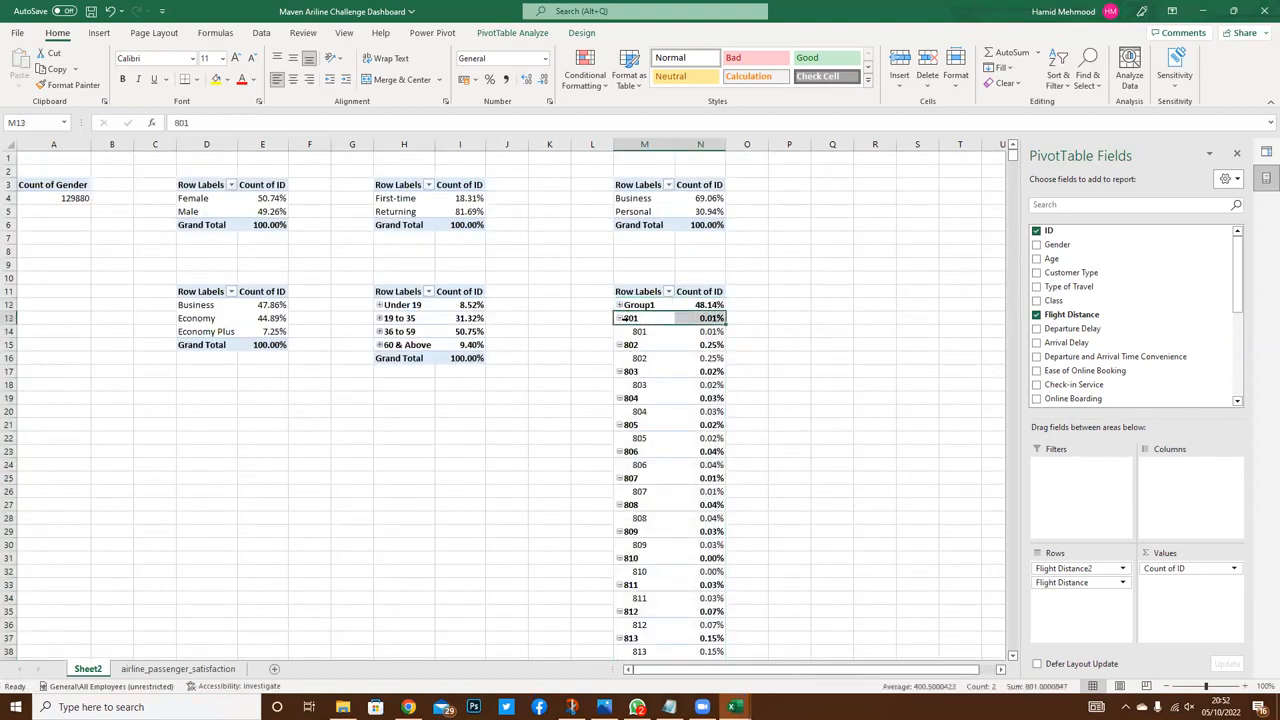
pyautogui.moveTo(625, 331); pyautogui.dragTo(625, 668)
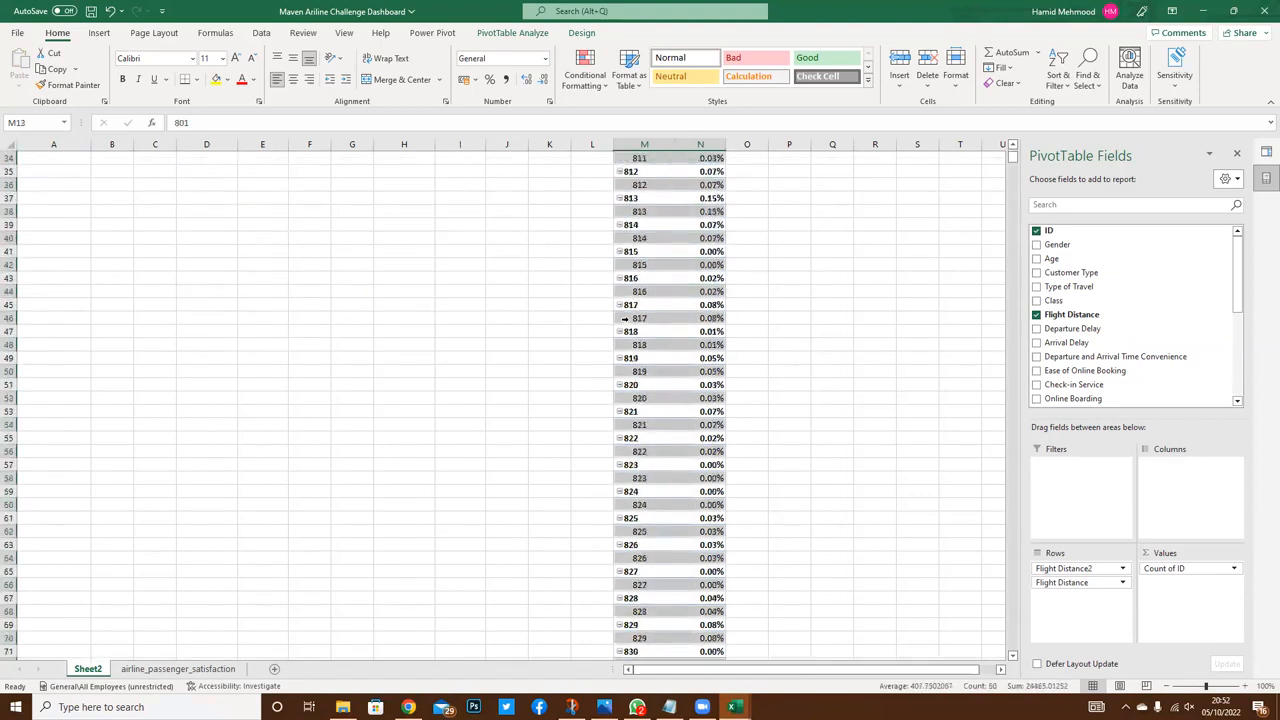
pyautogui.moveTo(625, 319); pyautogui.dragTo(624, 320)
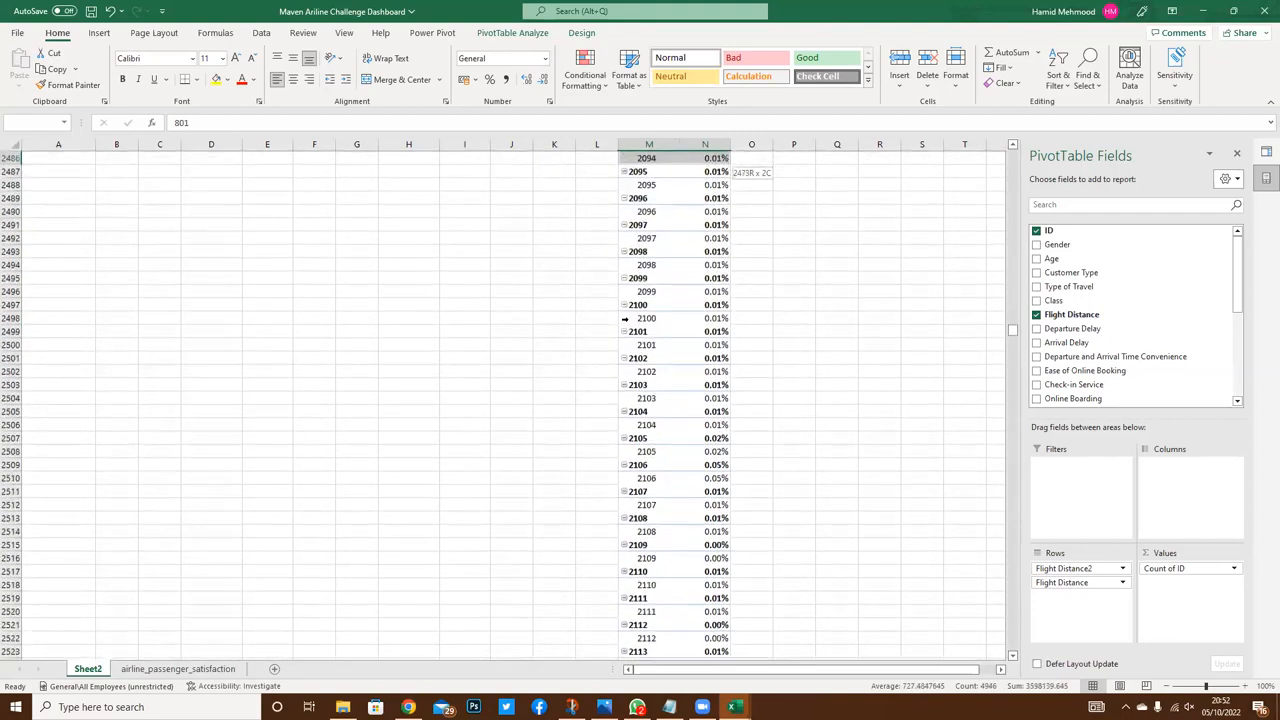
pyautogui.moveTo(624, 318); pyautogui.dragTo(624, 318)
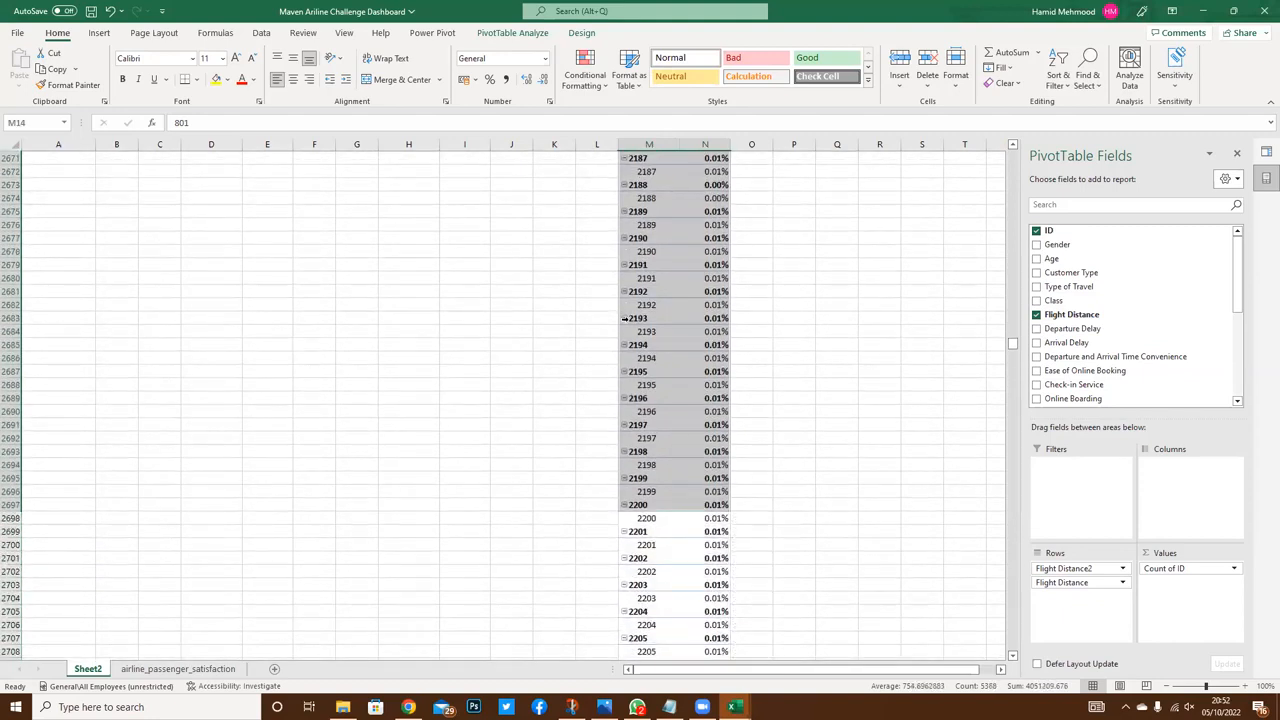
pyautogui.rightClick(640, 499)
pyautogui.click(700, 372)
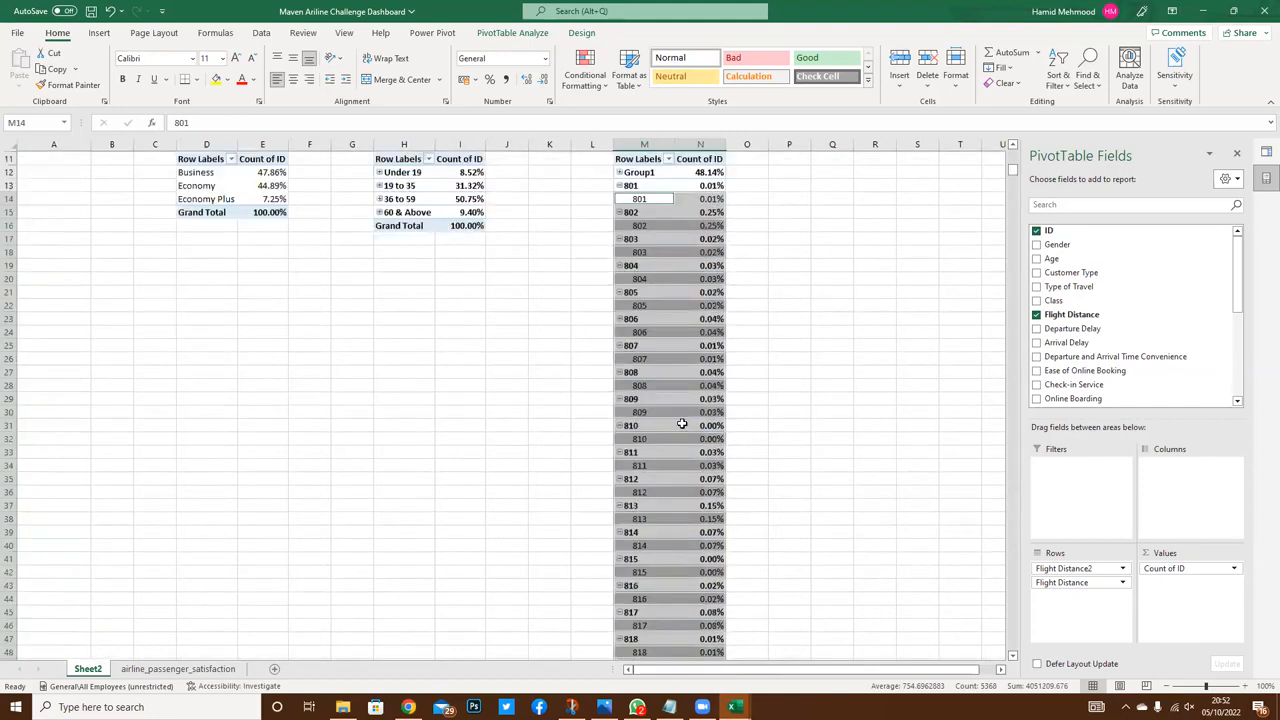
pyautogui.click(620, 319)
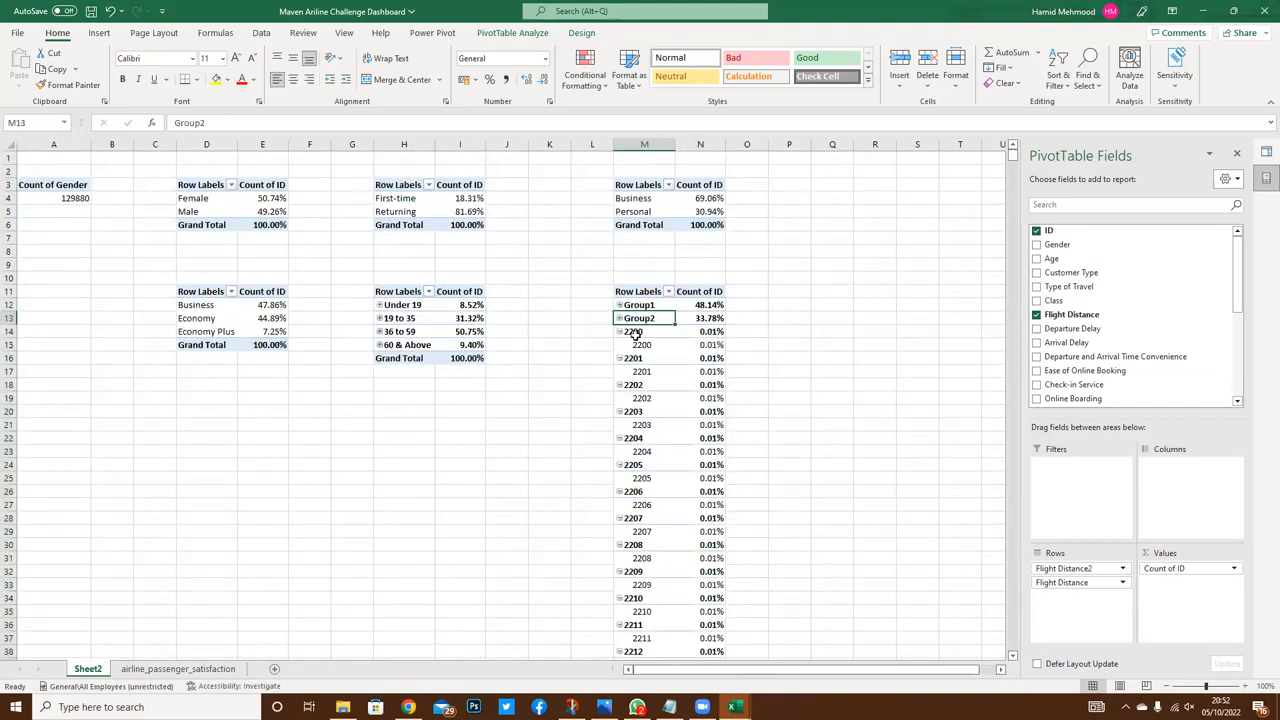
# Step: Group the remaining Flight Distance rows from 2200 to 4983 into a third group and collapse it
pyautogui.hotkey('ctrl', 'shift', 'Down')
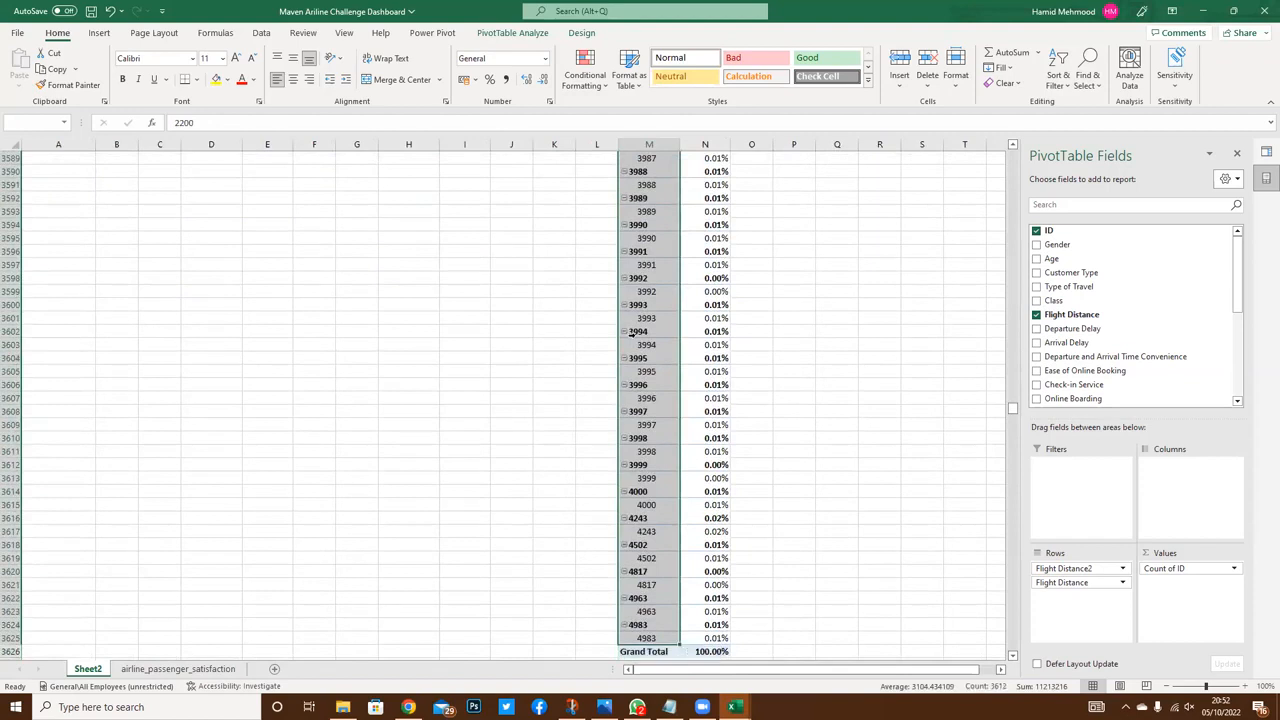
pyautogui.rightClick(640, 333)
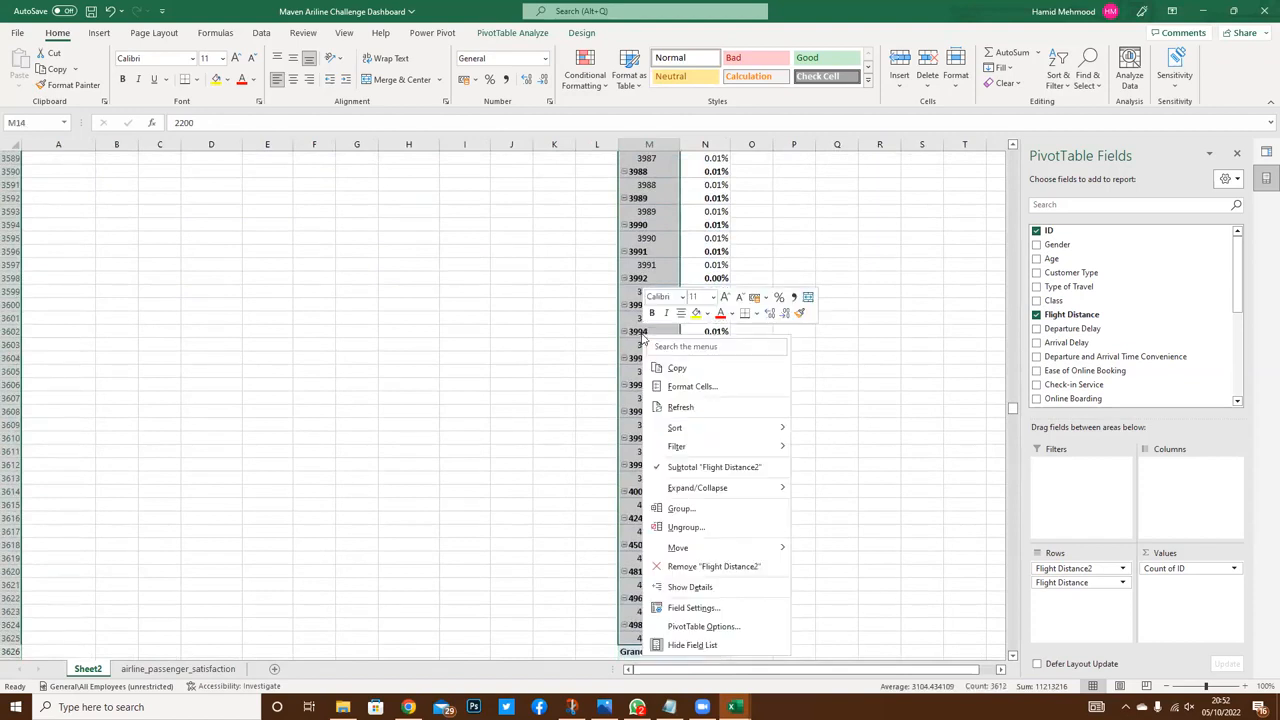
pyautogui.click(693, 509)
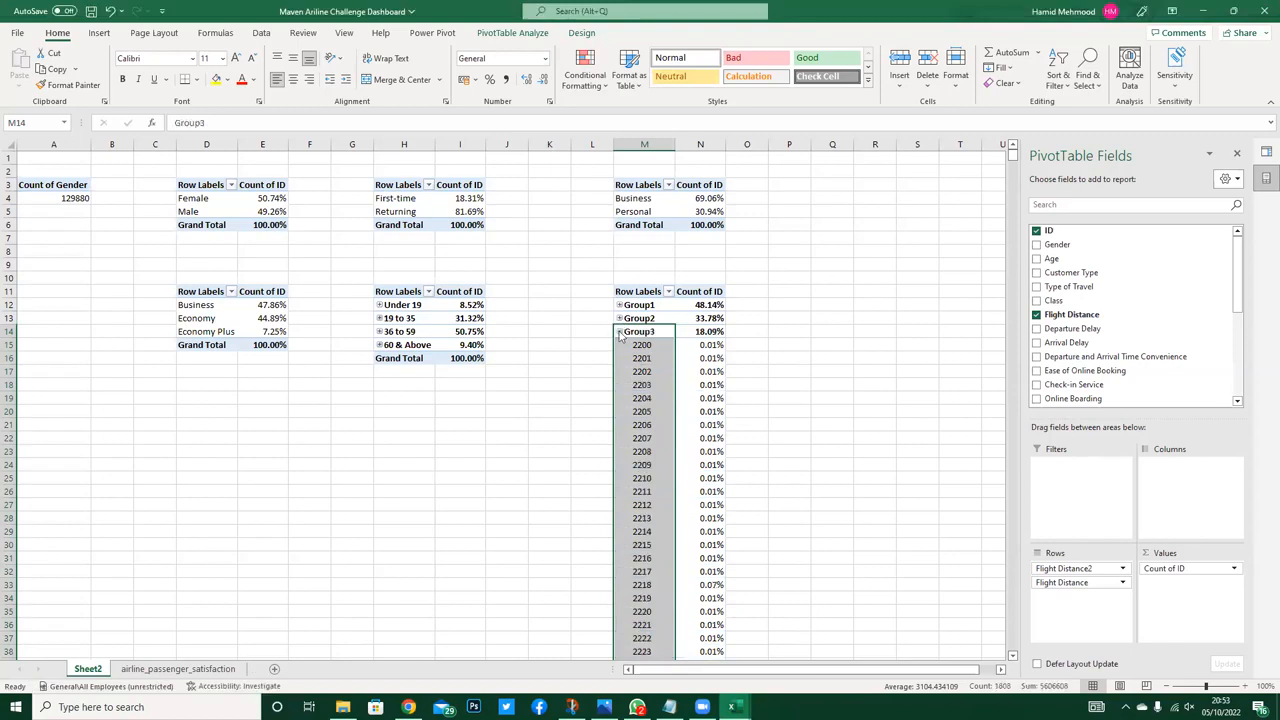
pyautogui.click(619, 331)
# Step: Rename the first Flight Distance group, in M12, as Short-haul
pyautogui.click(640, 305)
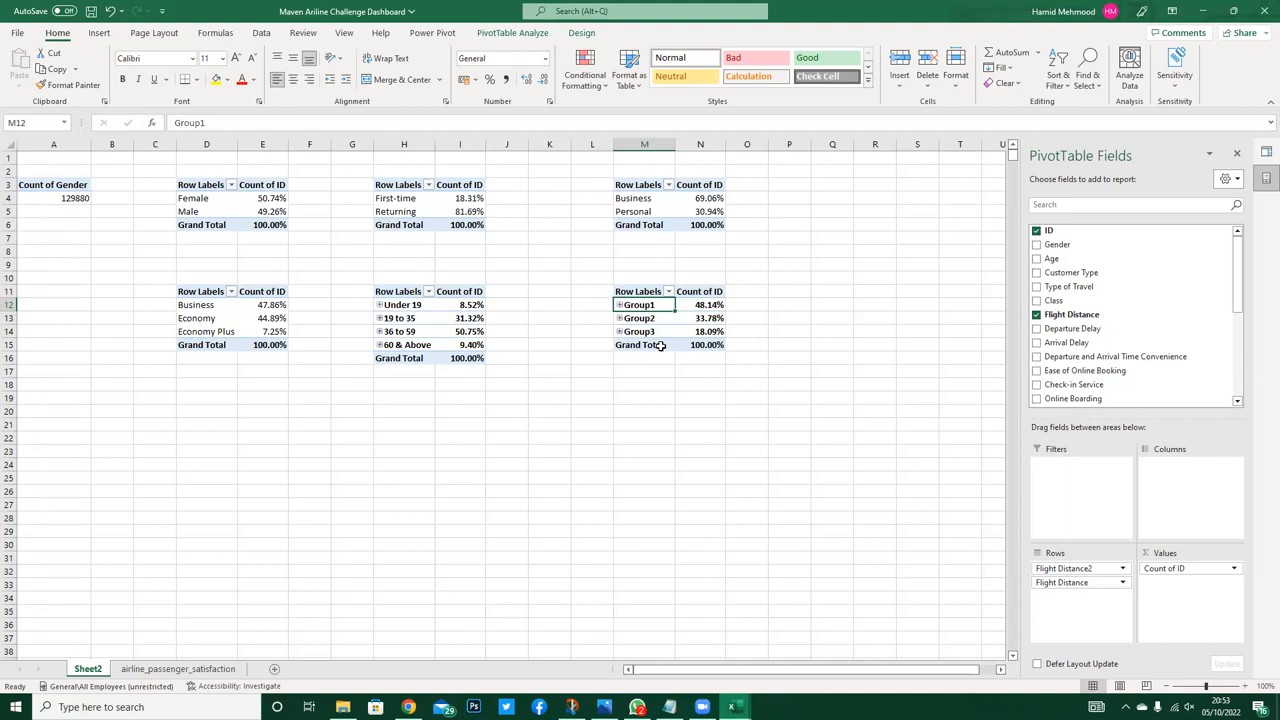
pyautogui.write('SHort')
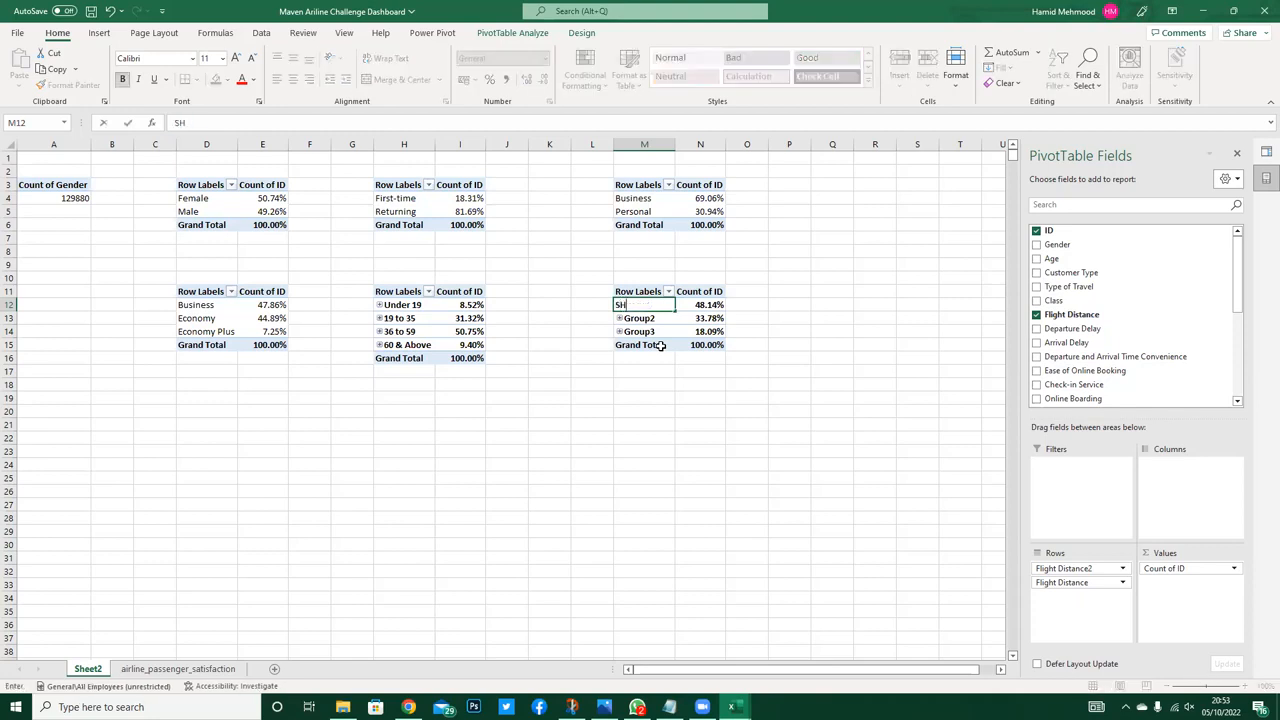
pyautogui.press('BackSpace')
pyautogui.press('BackSpace')
pyautogui.press('BackSpace')
pyautogui.press('BackSpace')
pyautogui.write('hort-hau')
# Step: Rename the second Flight Distance group, in M13, as Mid-haul
pyautogui.click(641, 318)
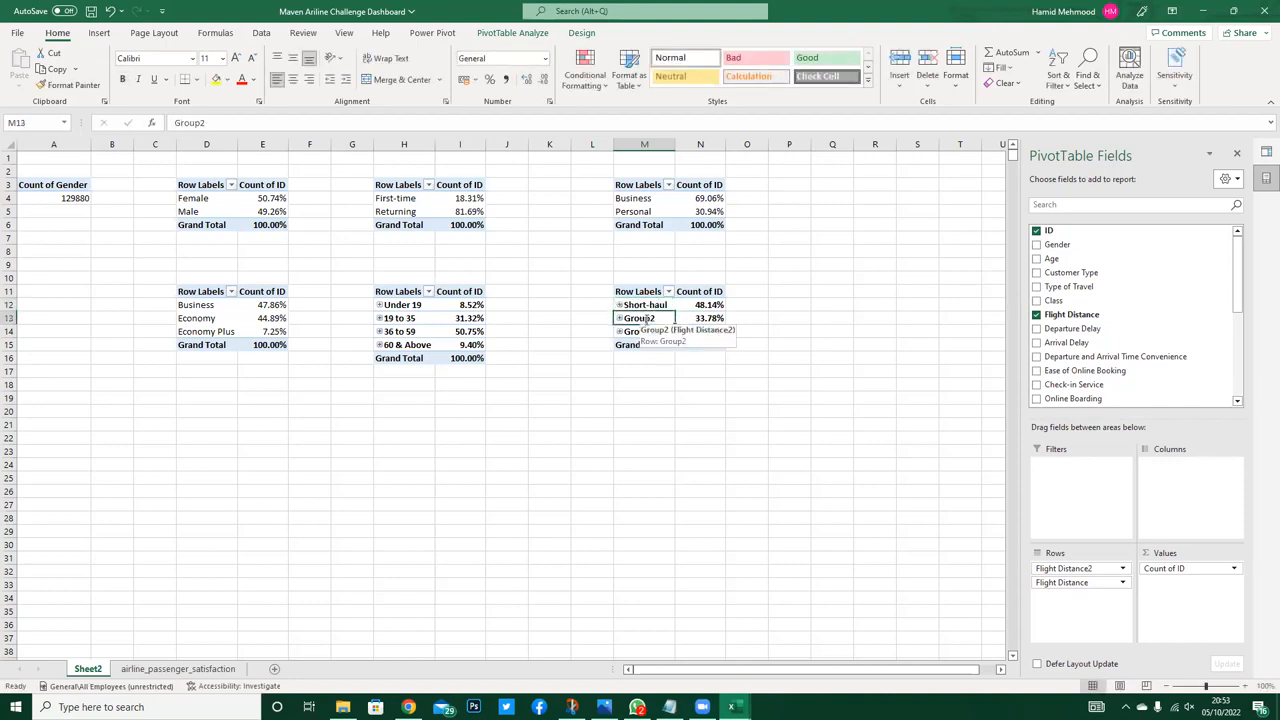
pyautogui.write('Mid0')
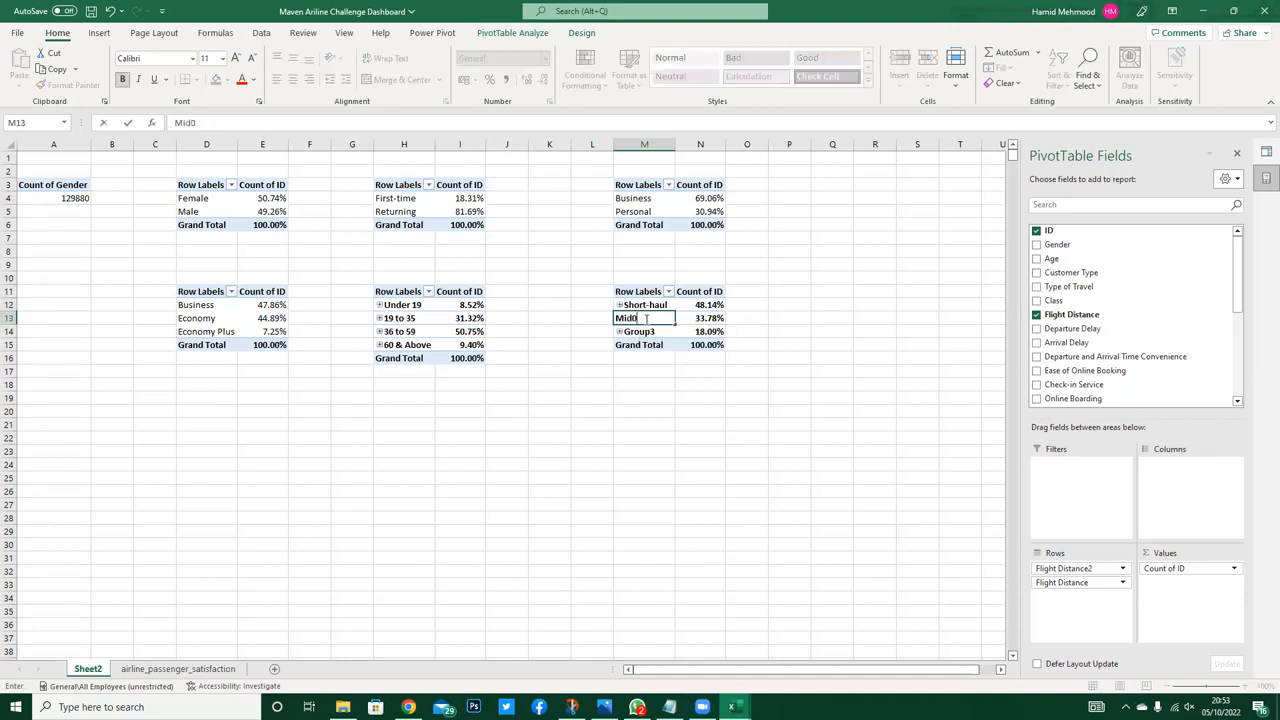
pyautogui.press('BackSpace')
pyautogui.write('-haul')
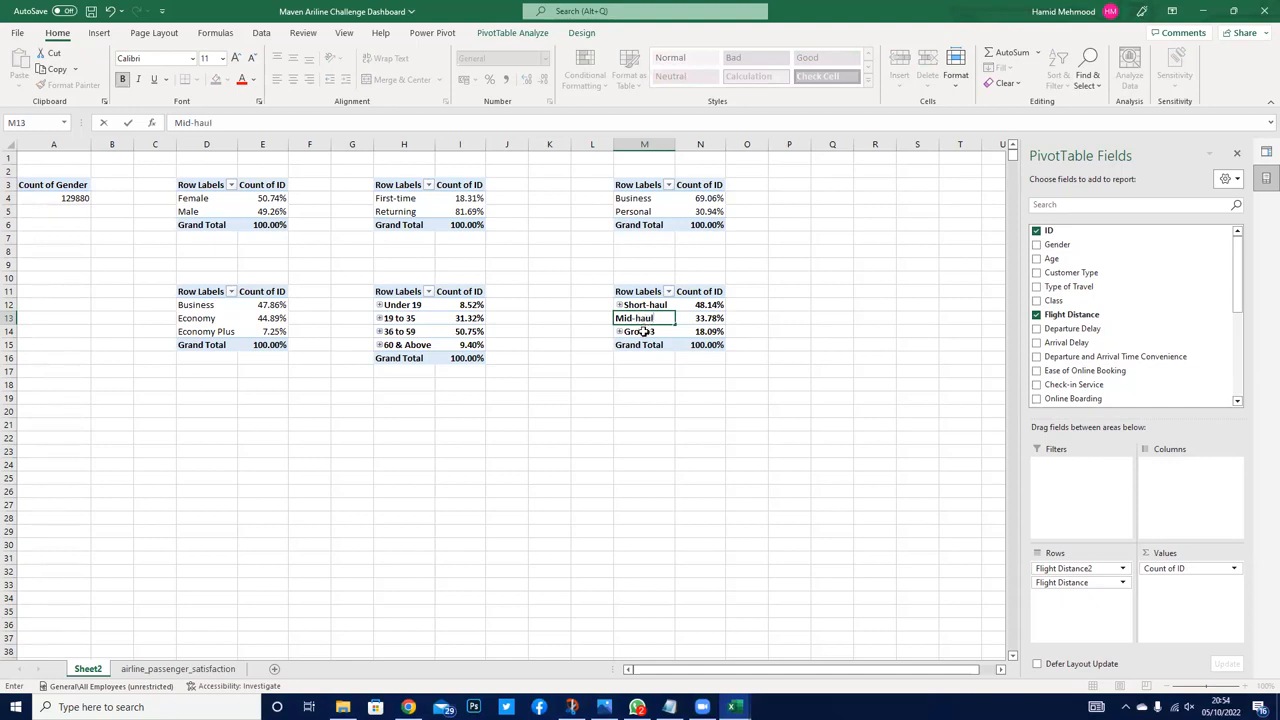
# Step: Rename the third Flight Distance group, in M14, as Long-haul and save the workbook
pyautogui.click(643, 331)
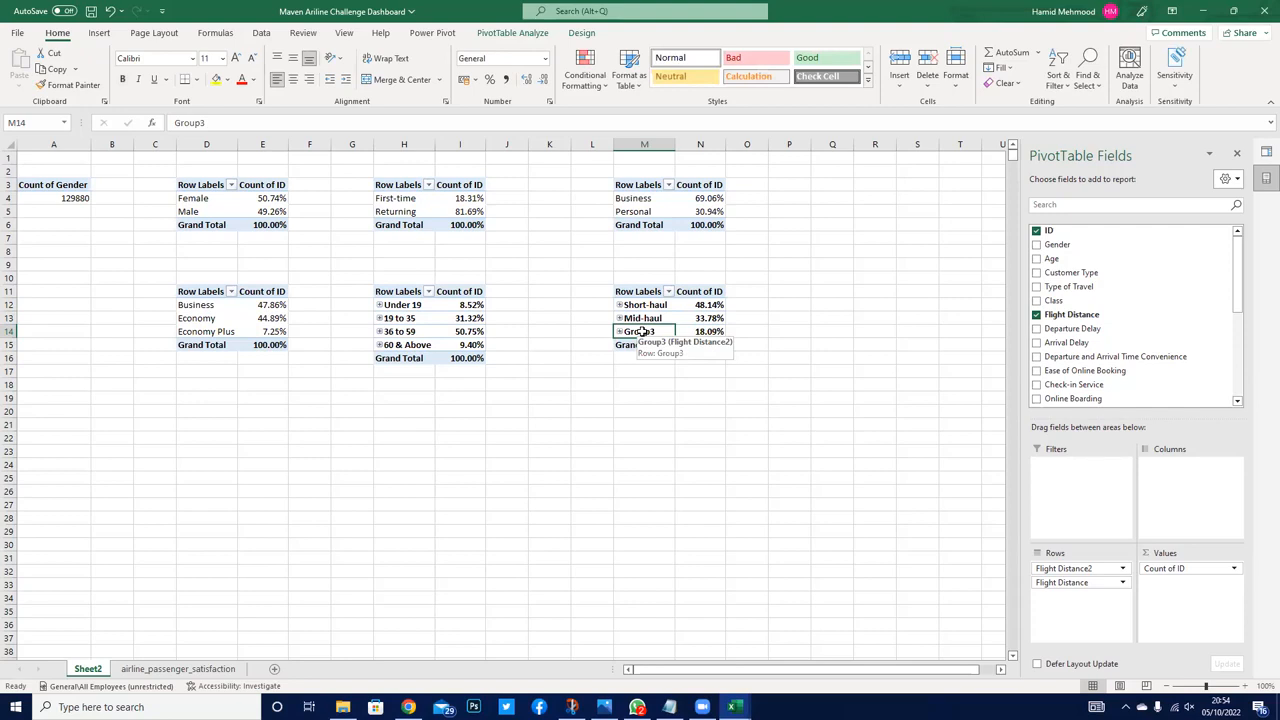
pyautogui.write('Long')
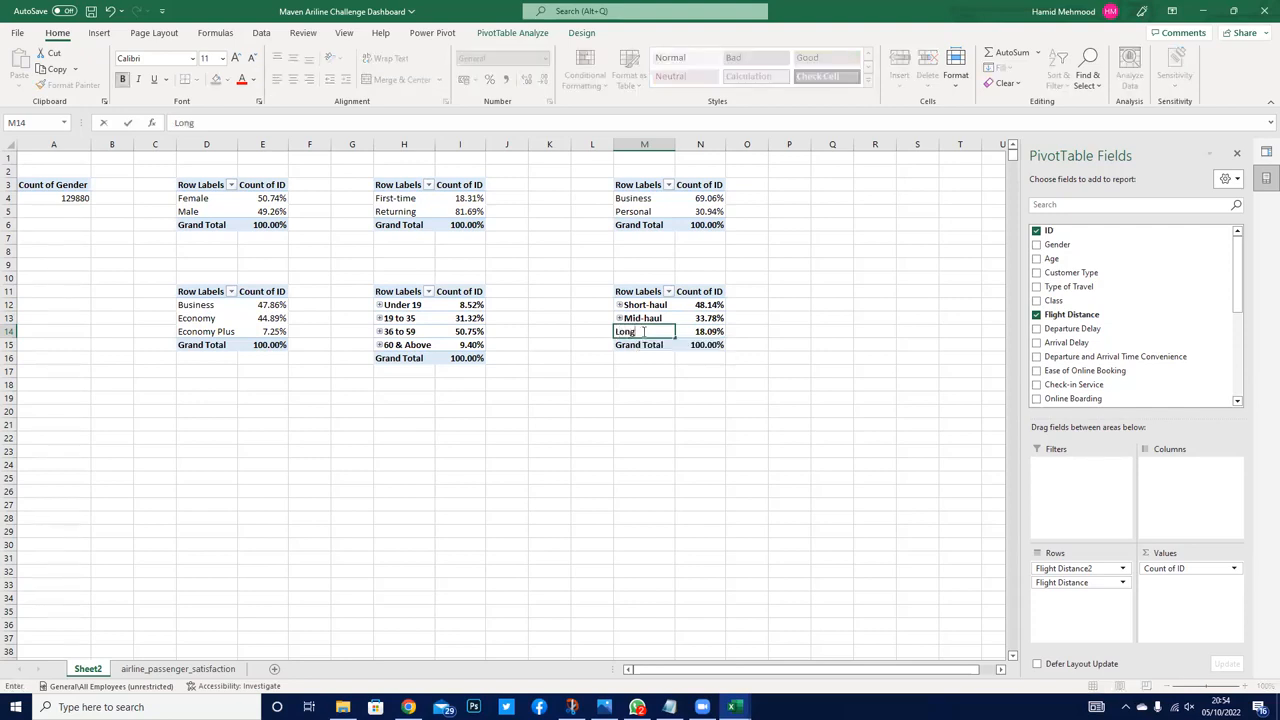
pyautogui.write('-haul')
pyautogui.click(688, 385)
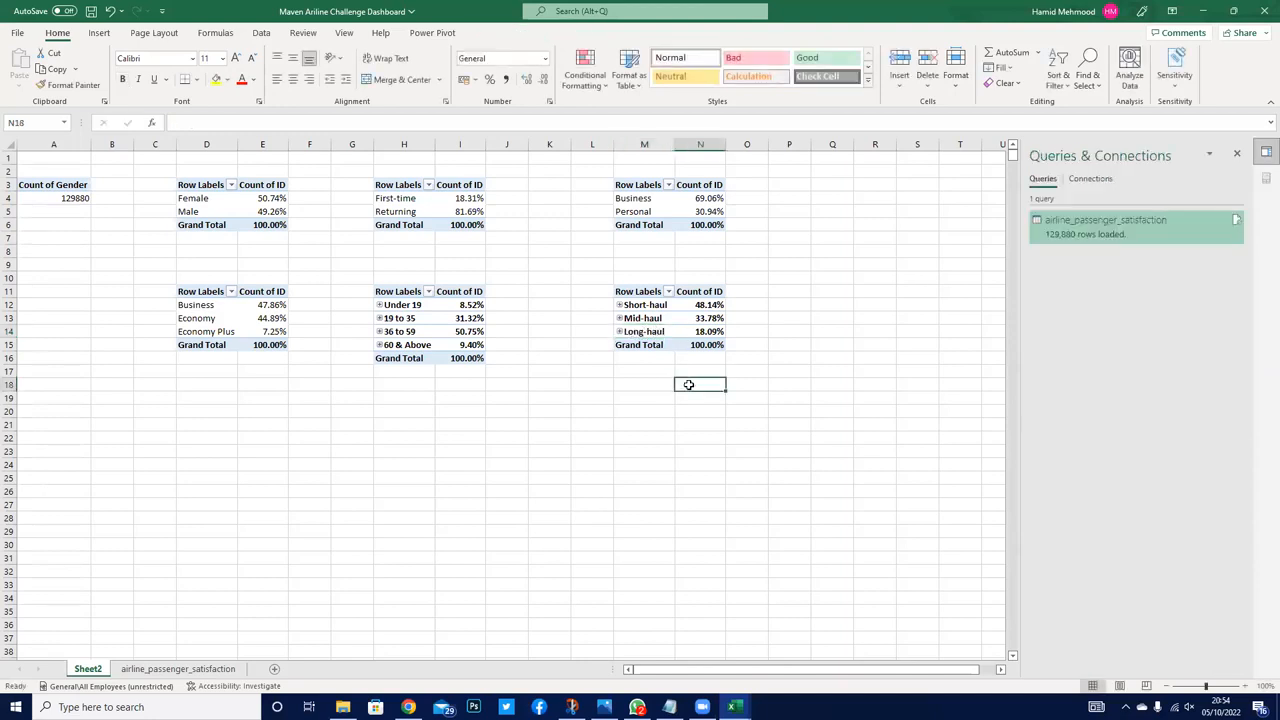
pyautogui.hotkey('ctrl', 's')
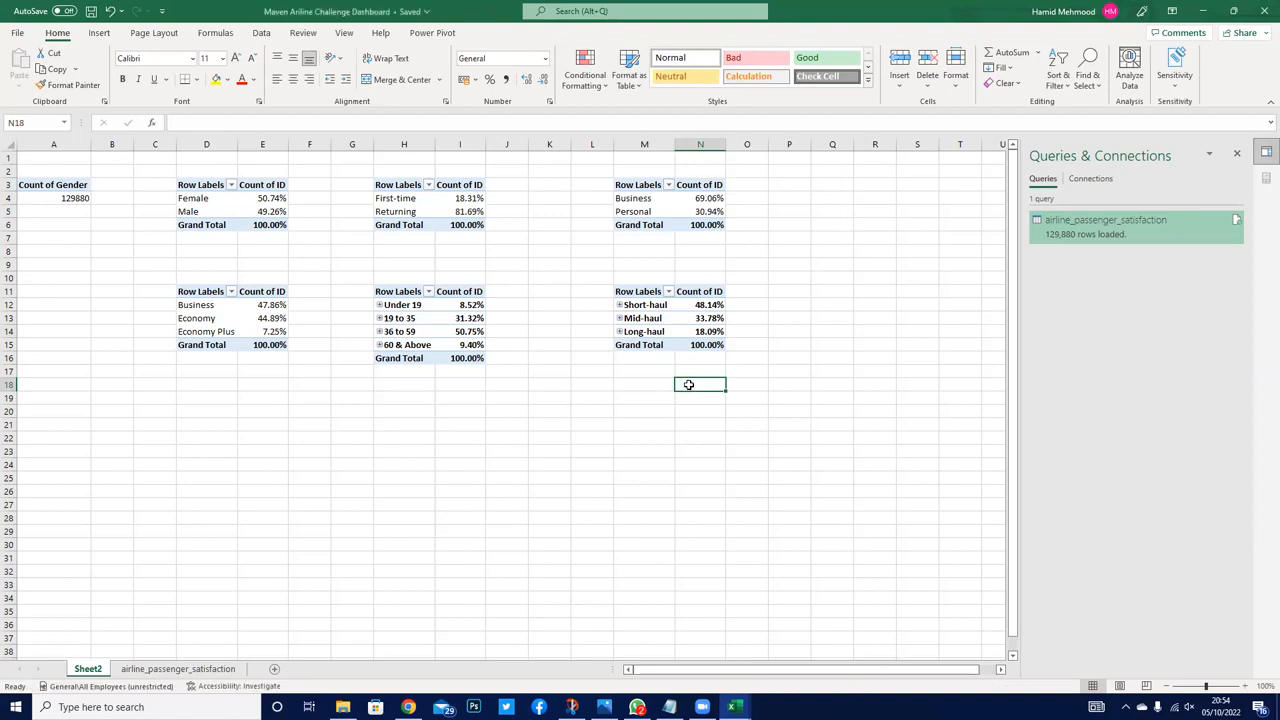
pyautogui.click(626, 392)
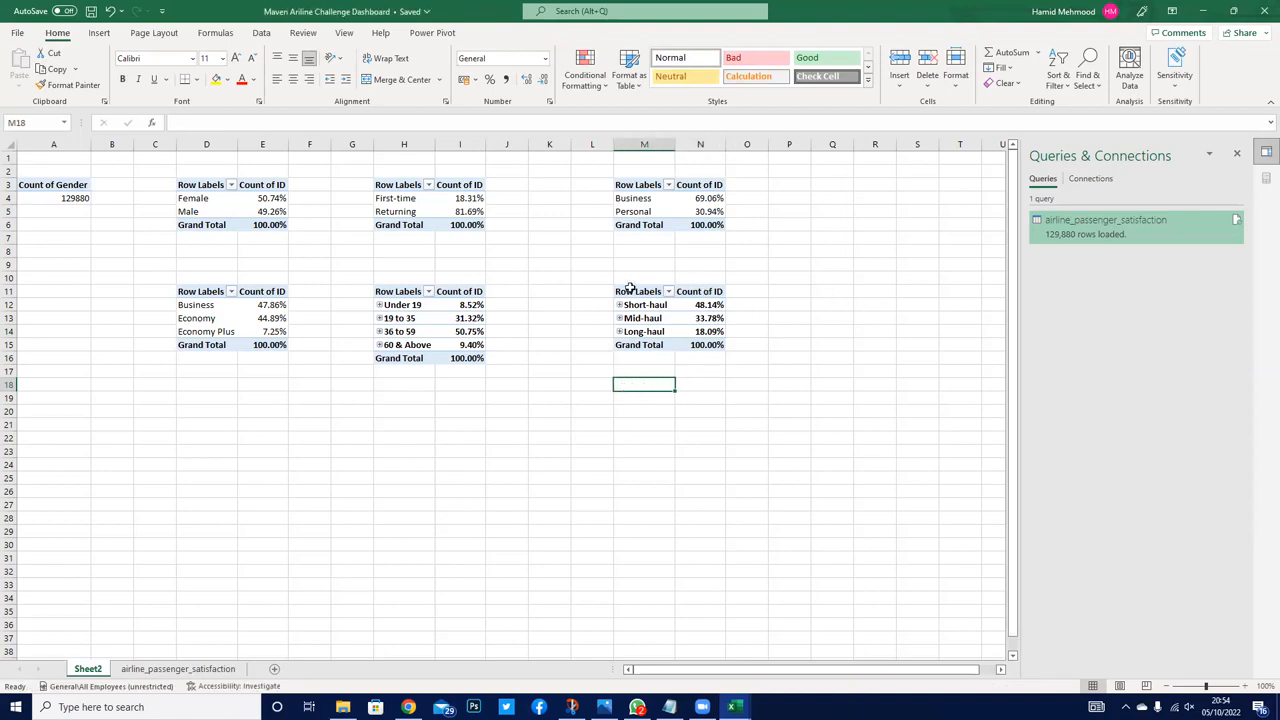
pyautogui.click(628, 289)
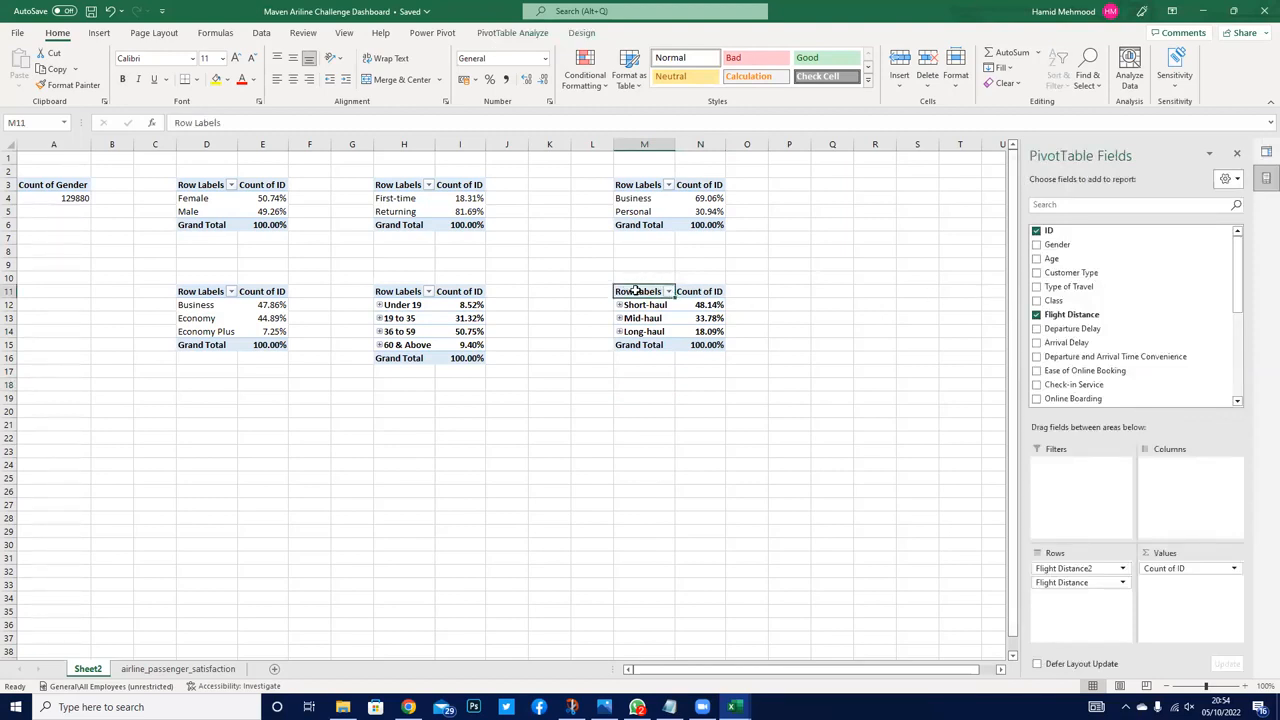
pyautogui.moveTo(636, 290); pyautogui.dragTo(697, 340)
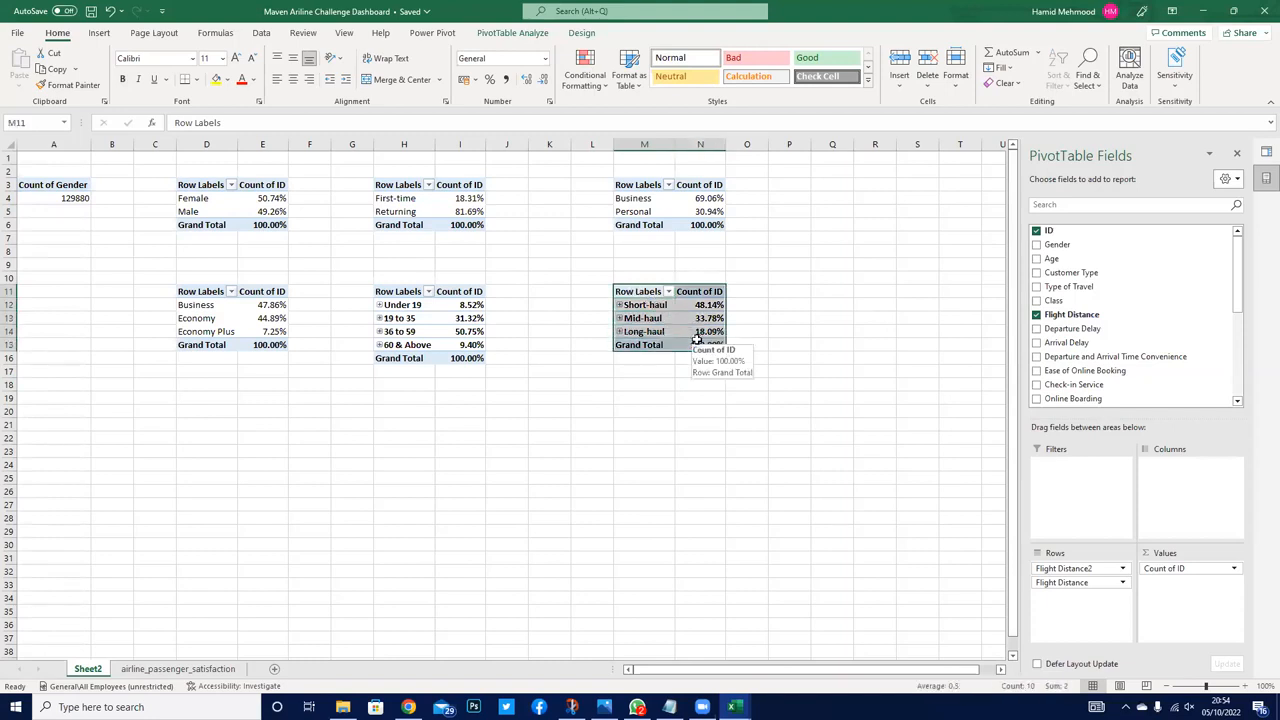
pyautogui.hotkey('ctrl', 'c')
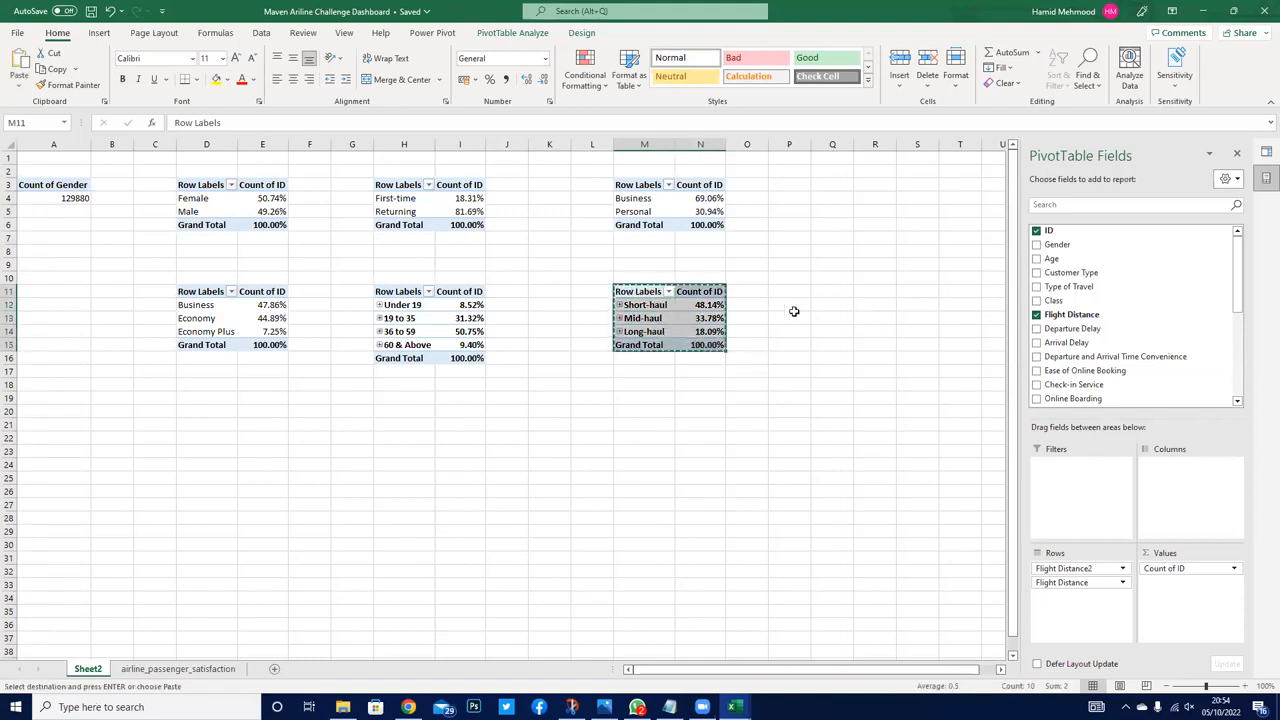
pyautogui.click(644, 290)
# Step: Copy the Class pivot table at D11 to R11 and replace its Class row field with Departure Delay
pyautogui.moveTo(190, 291); pyautogui.dragTo(276, 344)
pyautogui.hotkey('ctrl', 'c')
pyautogui.click(860, 291)
pyautogui.hotkey('ctrl', 'v')
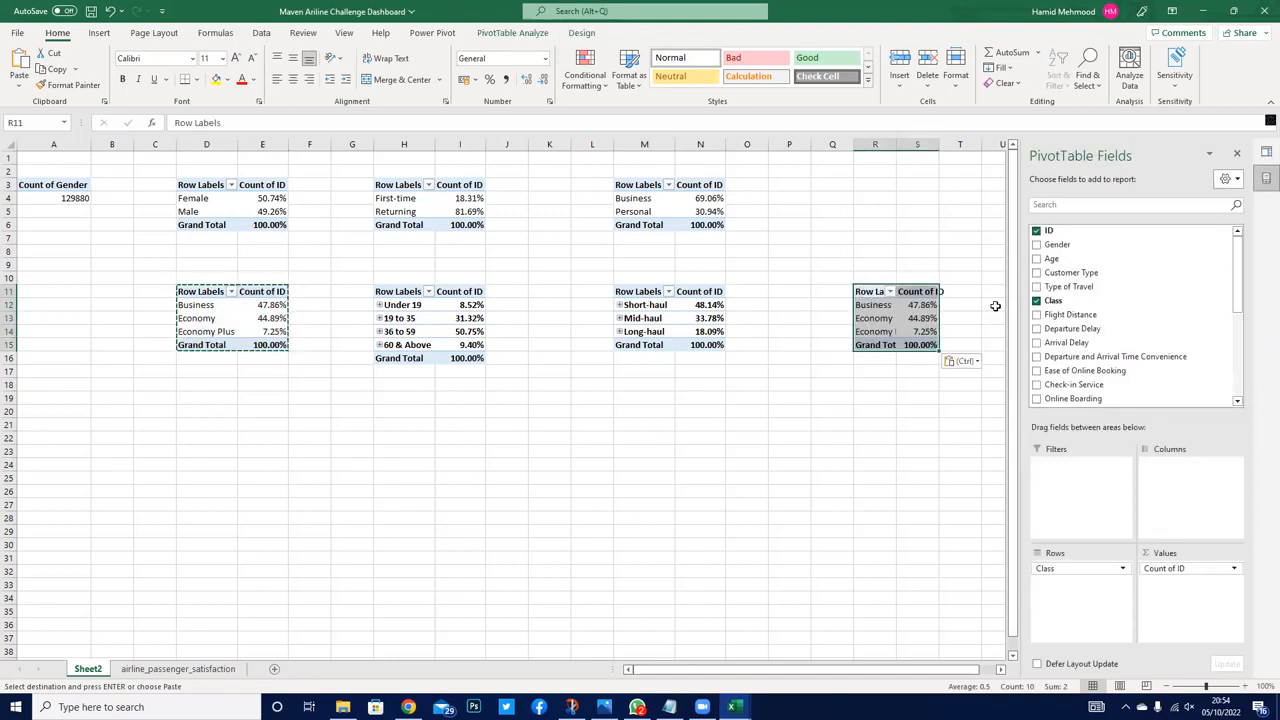
pyautogui.click(1036, 301)
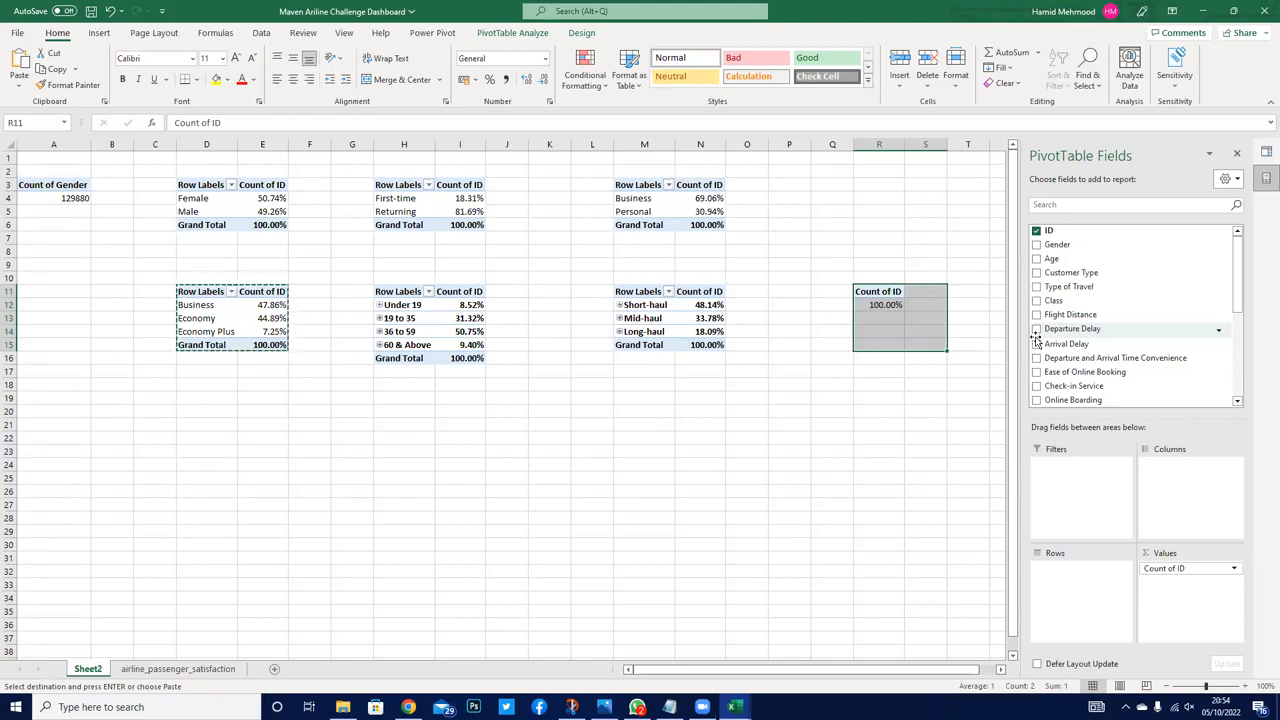
pyautogui.moveTo(1038, 333); pyautogui.dragTo(1070, 596)
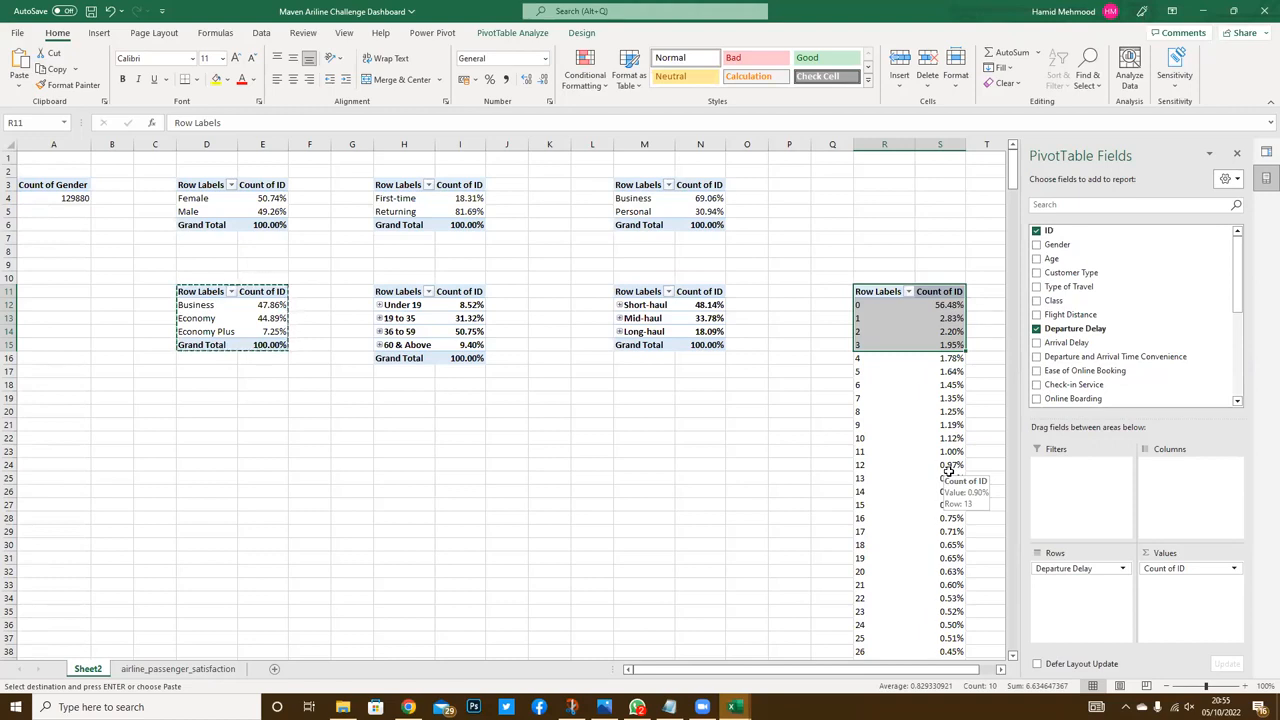
pyautogui.click(831, 423)
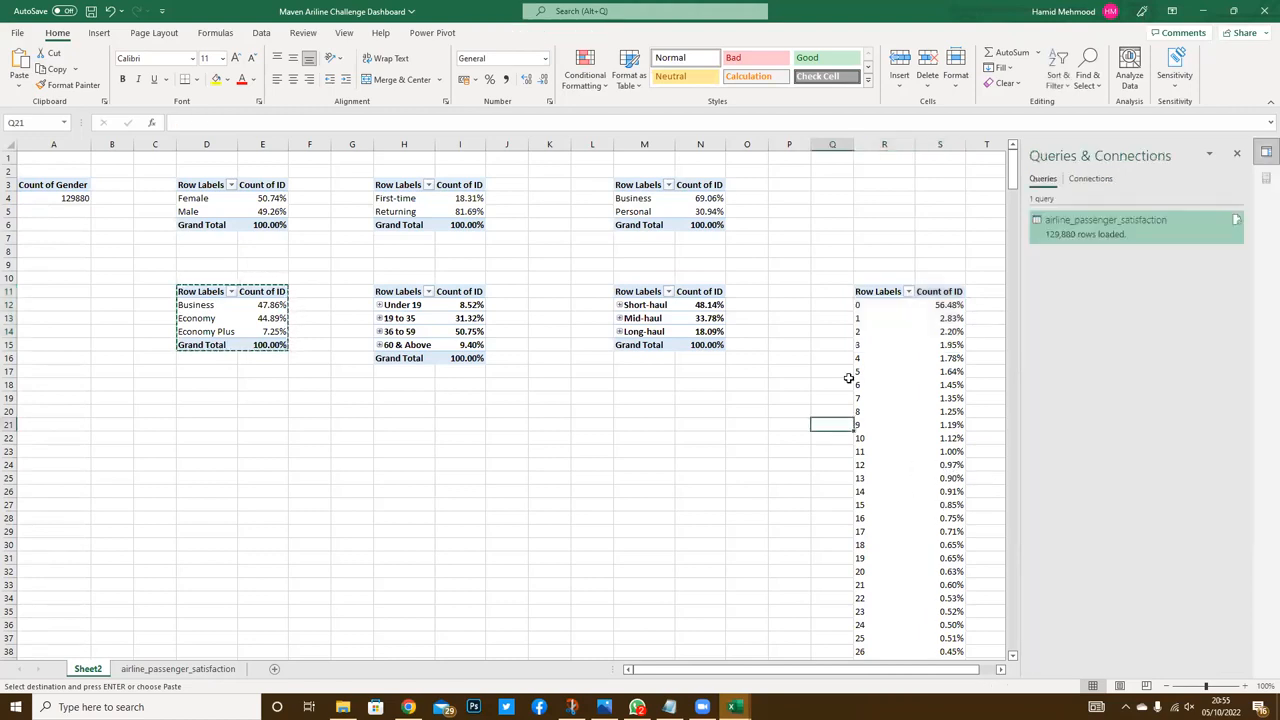
pyautogui.click(864, 305)
pyautogui.moveTo(872, 306); pyautogui.dragTo(888, 507)
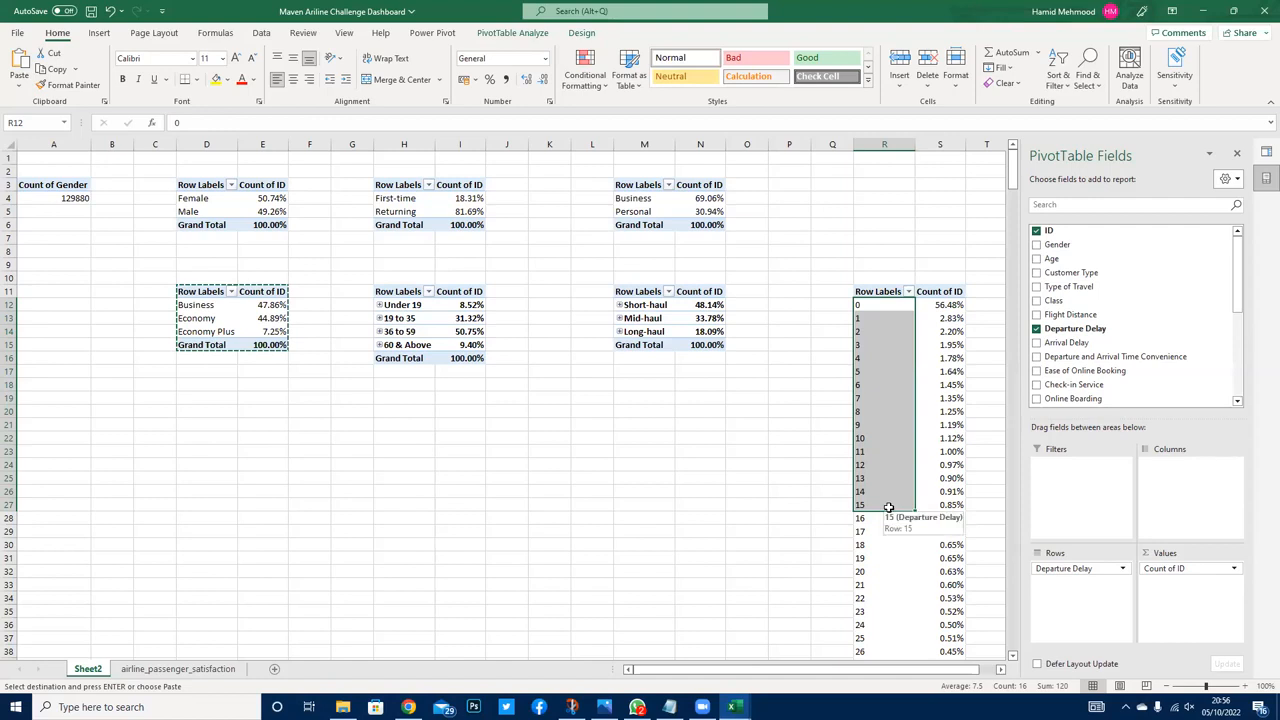
pyautogui.click(694, 510)
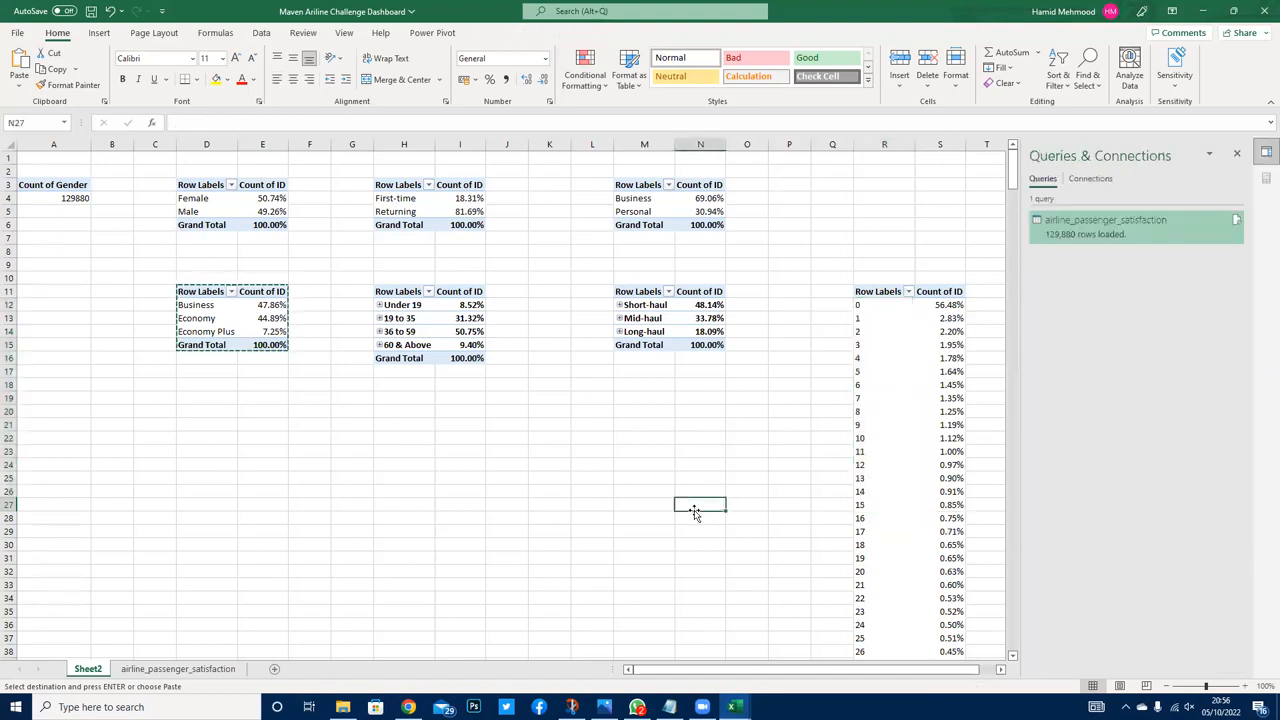
# Step: Delete the whole Departure Delay pivot table at R11 and save the workbook
pyautogui.click(864, 282)
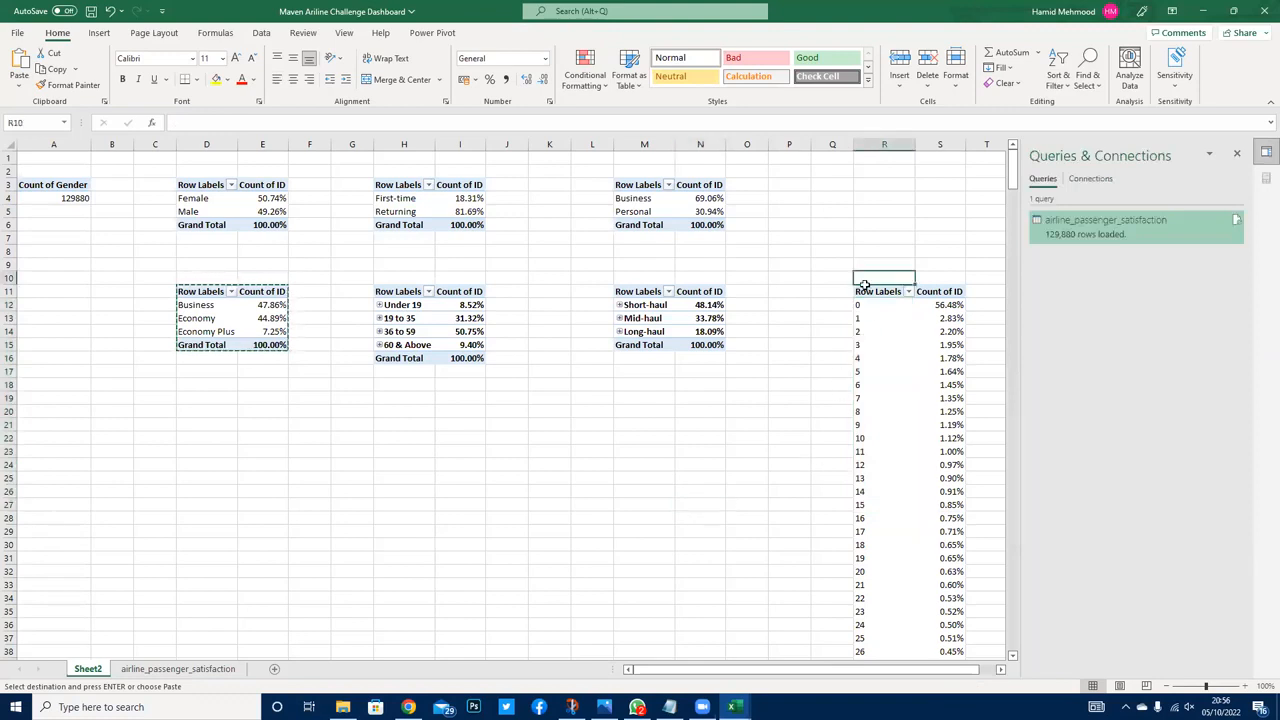
pyautogui.click(864, 288)
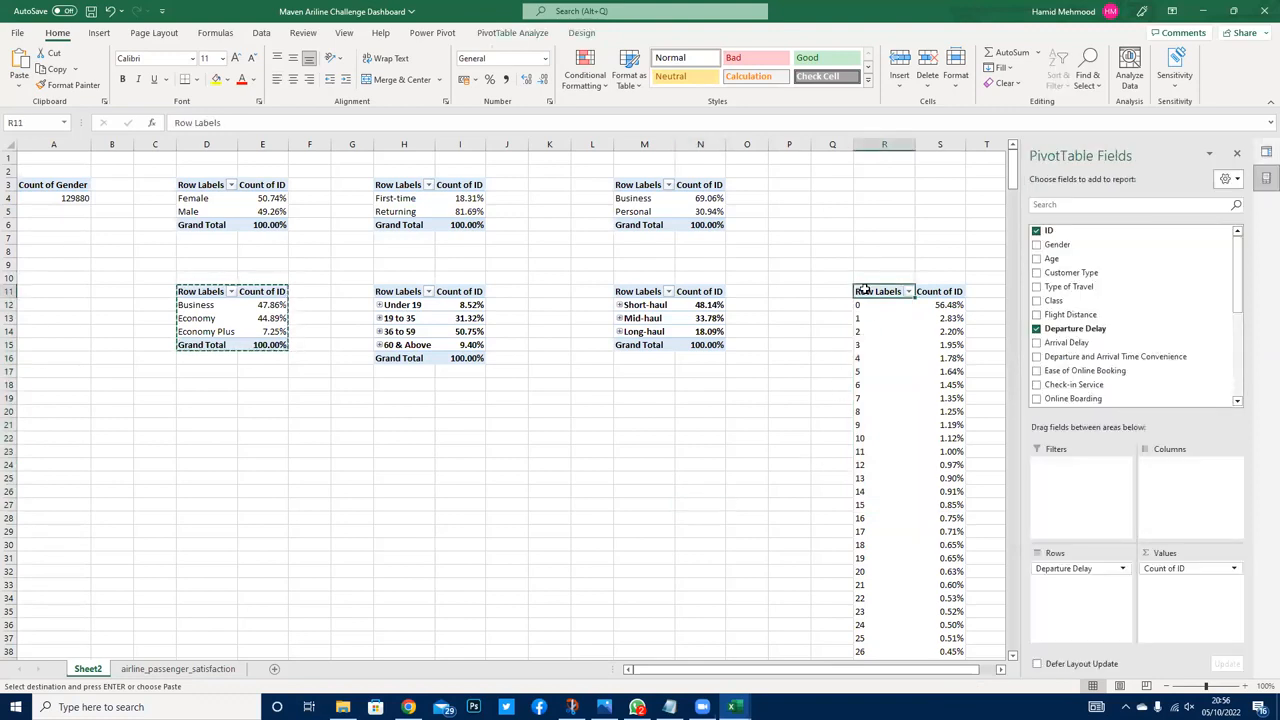
pyautogui.hotkey('ctrl', 'shift', 'Right')
pyautogui.hotkey('ctrl', 'shift', 'Down')
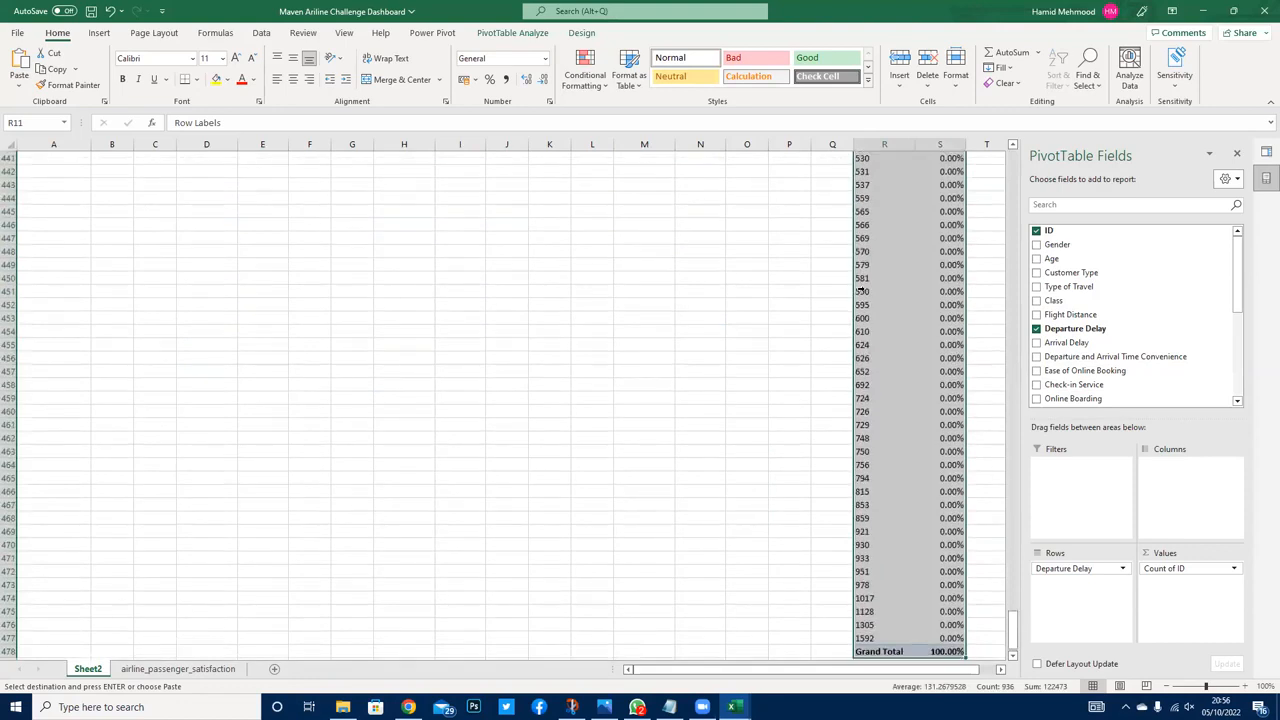
pyautogui.press('Delete')
pyautogui.click(688, 424)
pyautogui.hotkey('ctrl', 's')
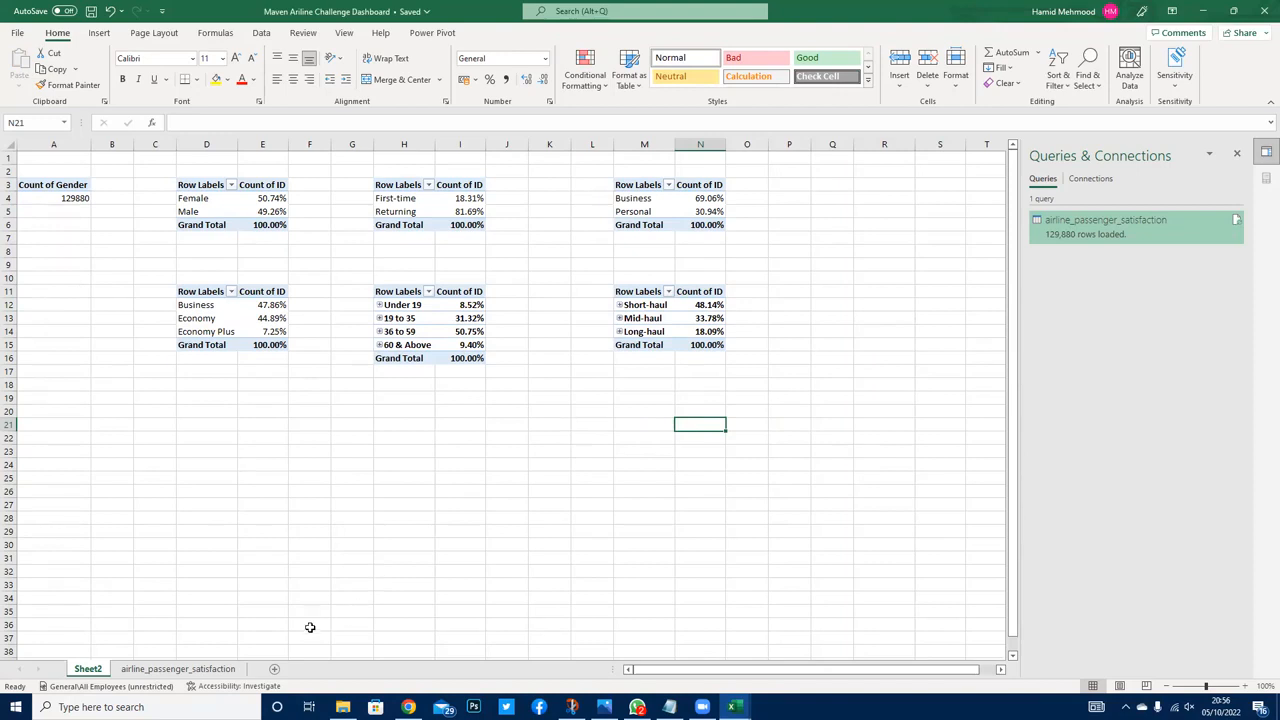
# Step: Add a new worksheet, place it before Sheet2 and rename it Dashboard
pyautogui.click(276, 670)
pyautogui.moveTo(137, 670); pyautogui.dragTo(77, 673)
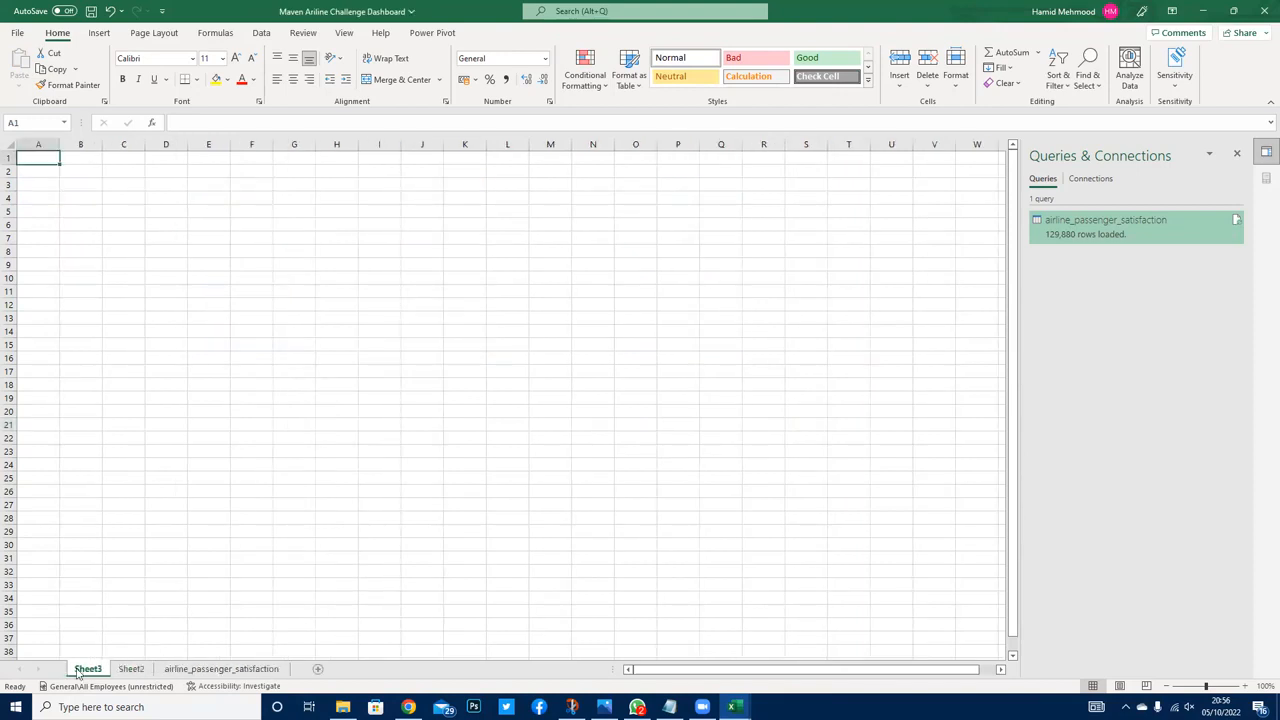
pyautogui.rightClick(77, 673)
pyautogui.click(126, 524)
pyautogui.write('Dashbar')
pyautogui.press('BackSpace')
pyautogui.press('BackSpace')
pyautogui.write('oar')
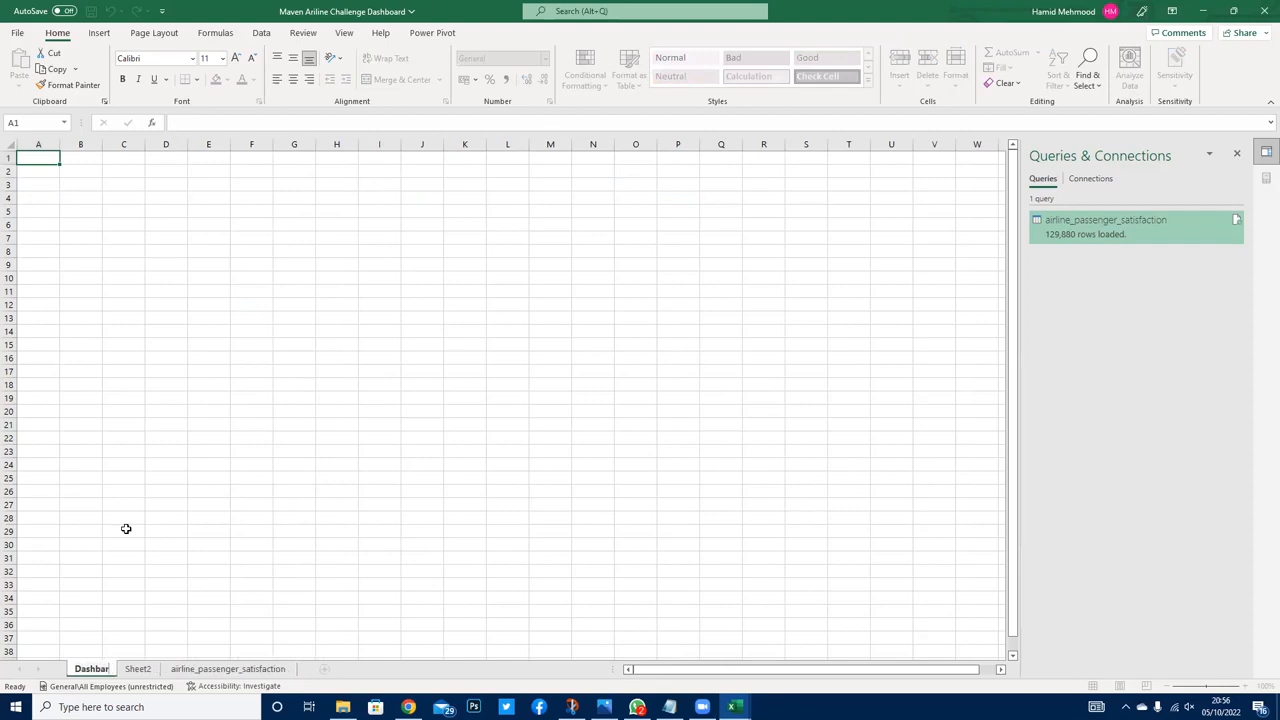
pyautogui.write('d')
pyautogui.press('Return')
# Step: Return to the pivot tables on Sheet2
pyautogui.click(126, 528)
pyautogui.click(148, 668)
pyautogui.click(378, 527)
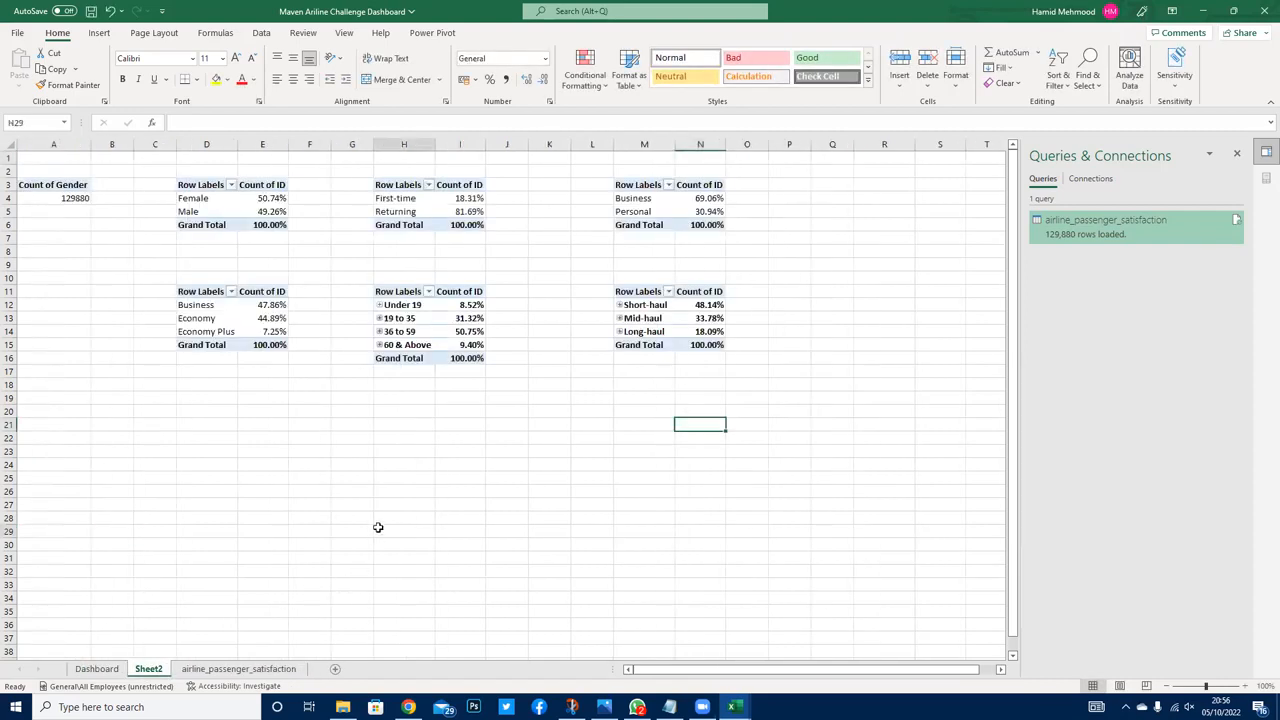